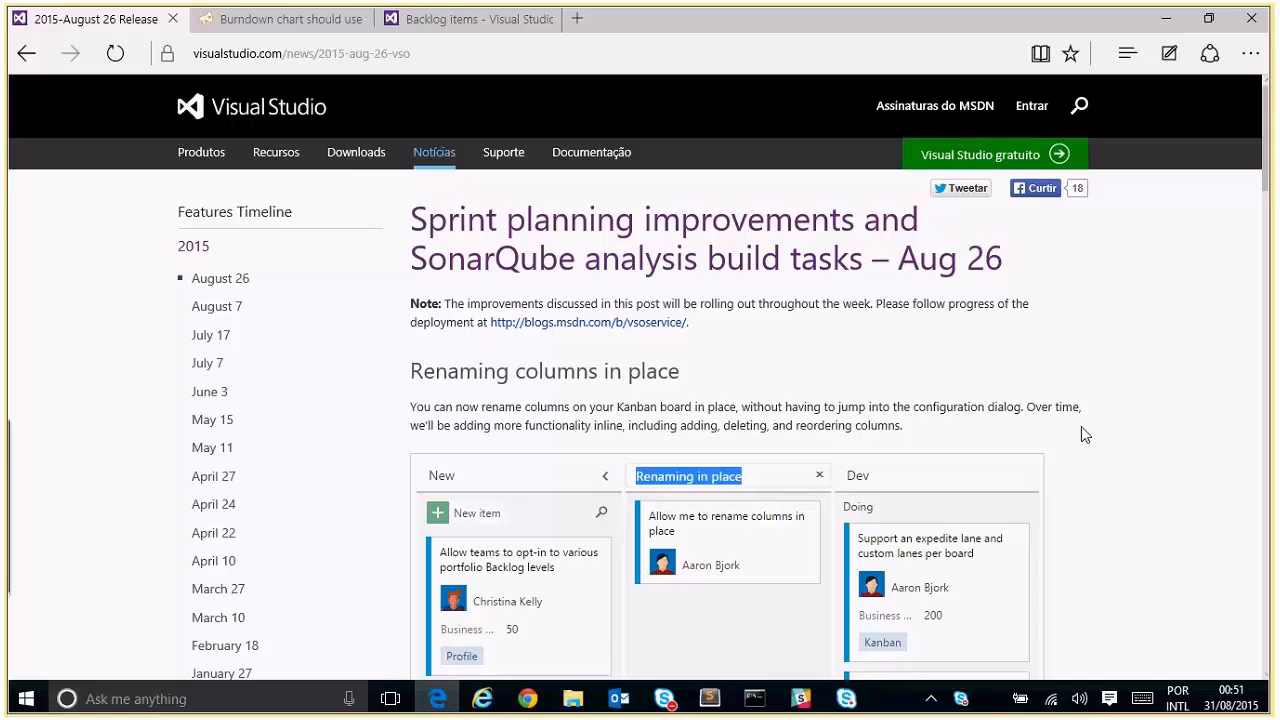
- Read through the Aug 26 release notes on renaming columns, capacity planning users, burndown with available capacity and SonarQube build tasks
scroll(1081, 435, "down", 1)
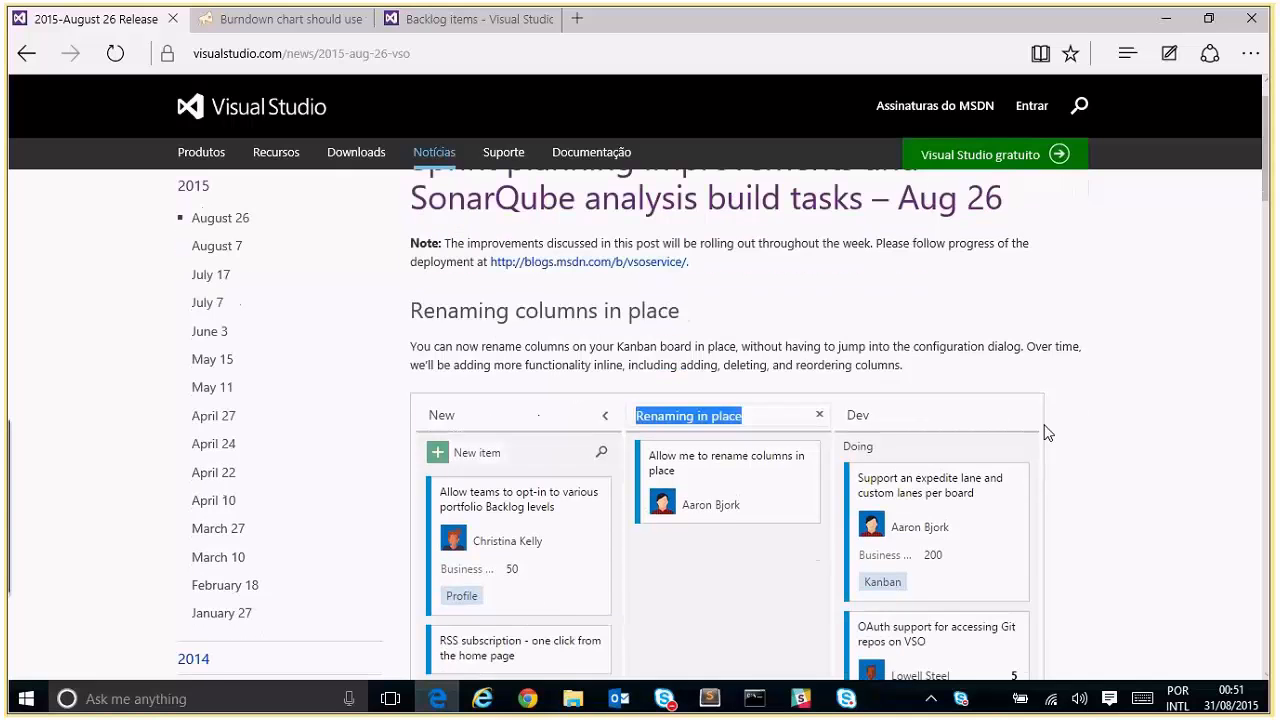
scroll(1046, 432, "down", 2)
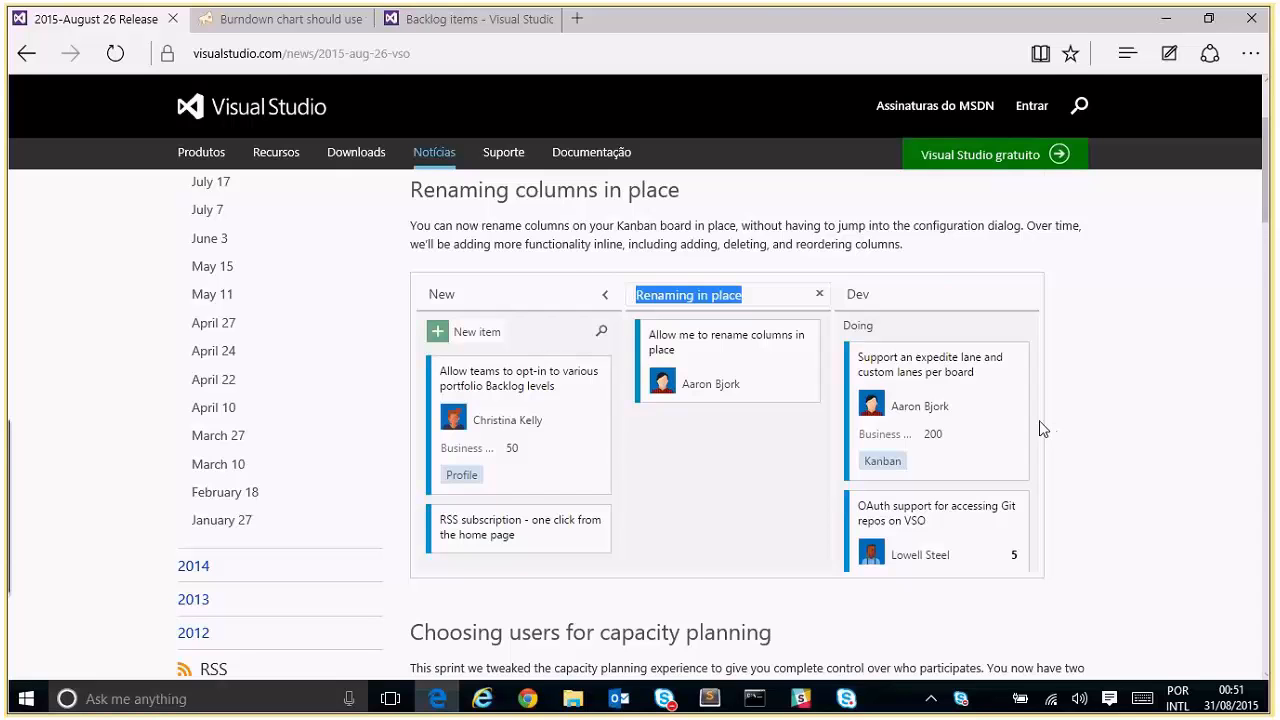
scroll(1040, 430, "down", 4)
scroll(1108, 508, "up", 1)
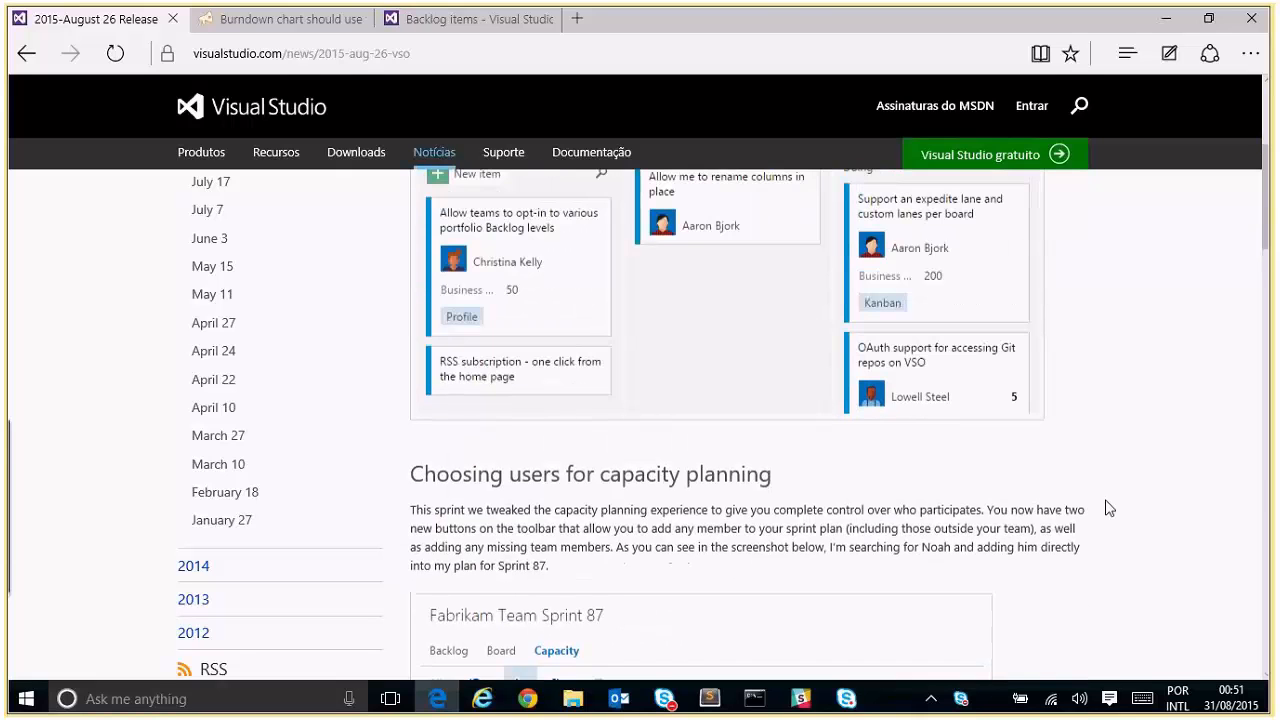
scroll(1108, 508, "down", 4)
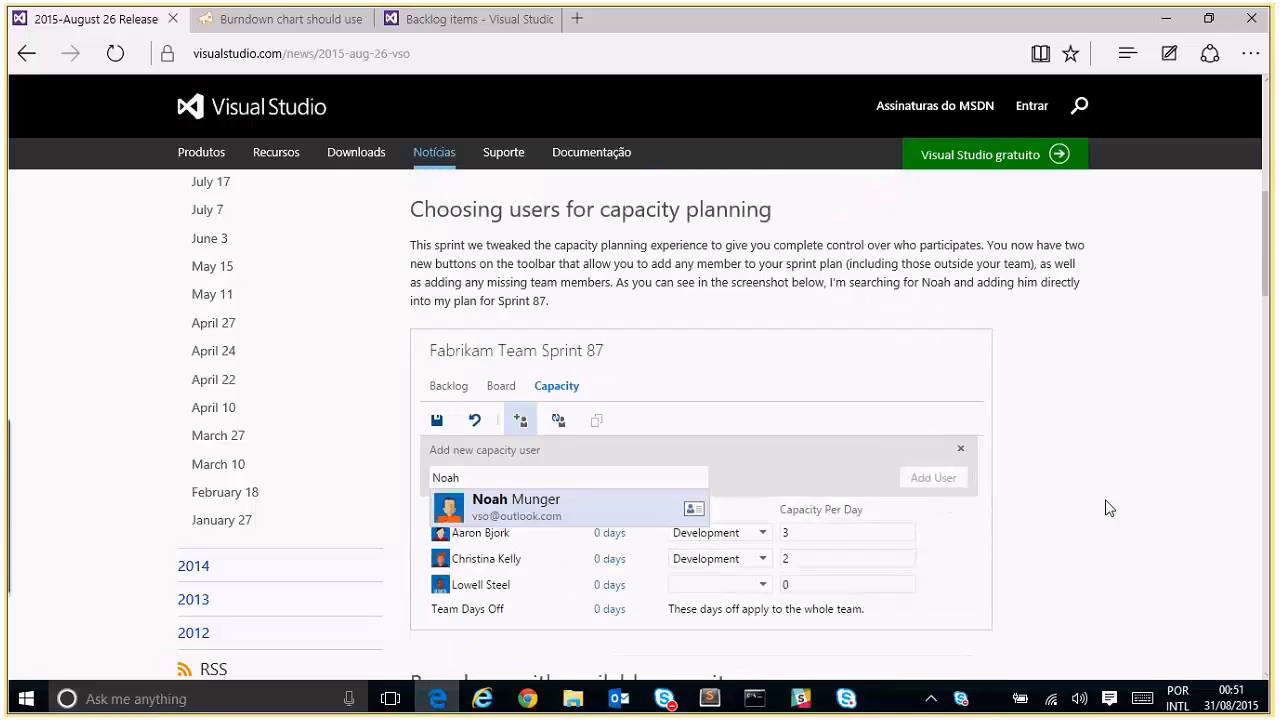
scroll(1120, 520, "down", 2)
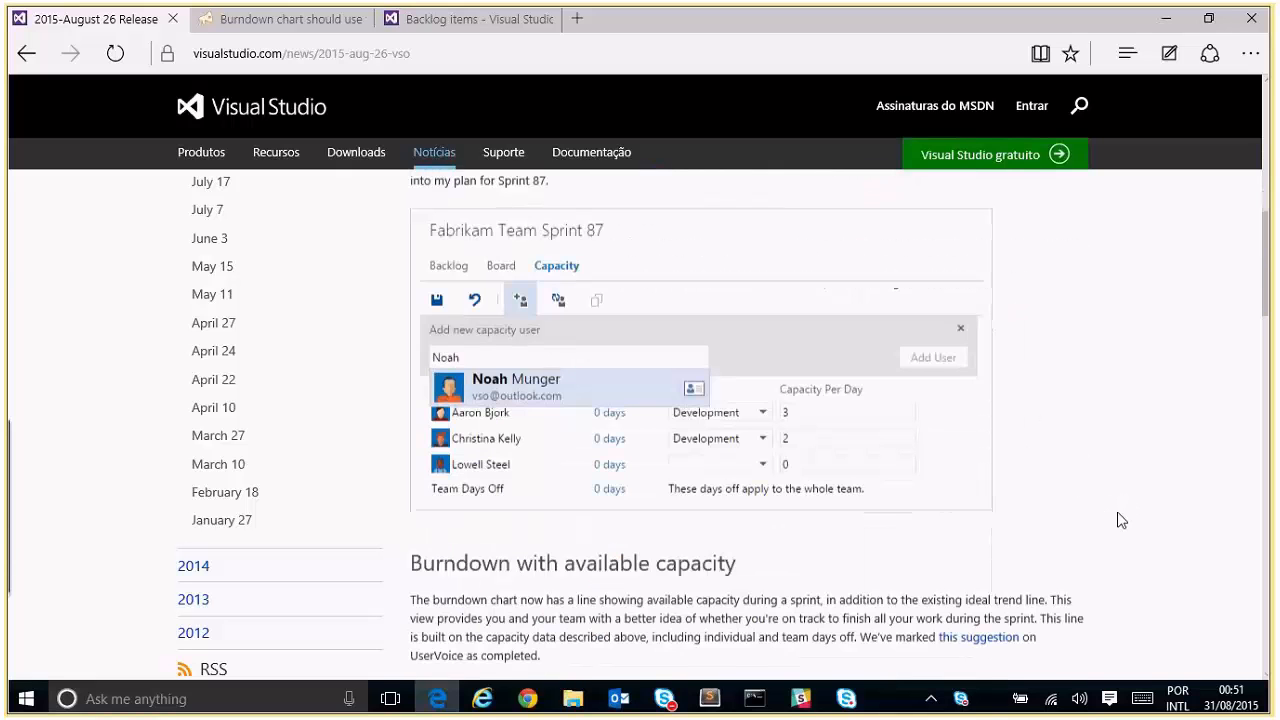
scroll(1131, 520, "down", 3)
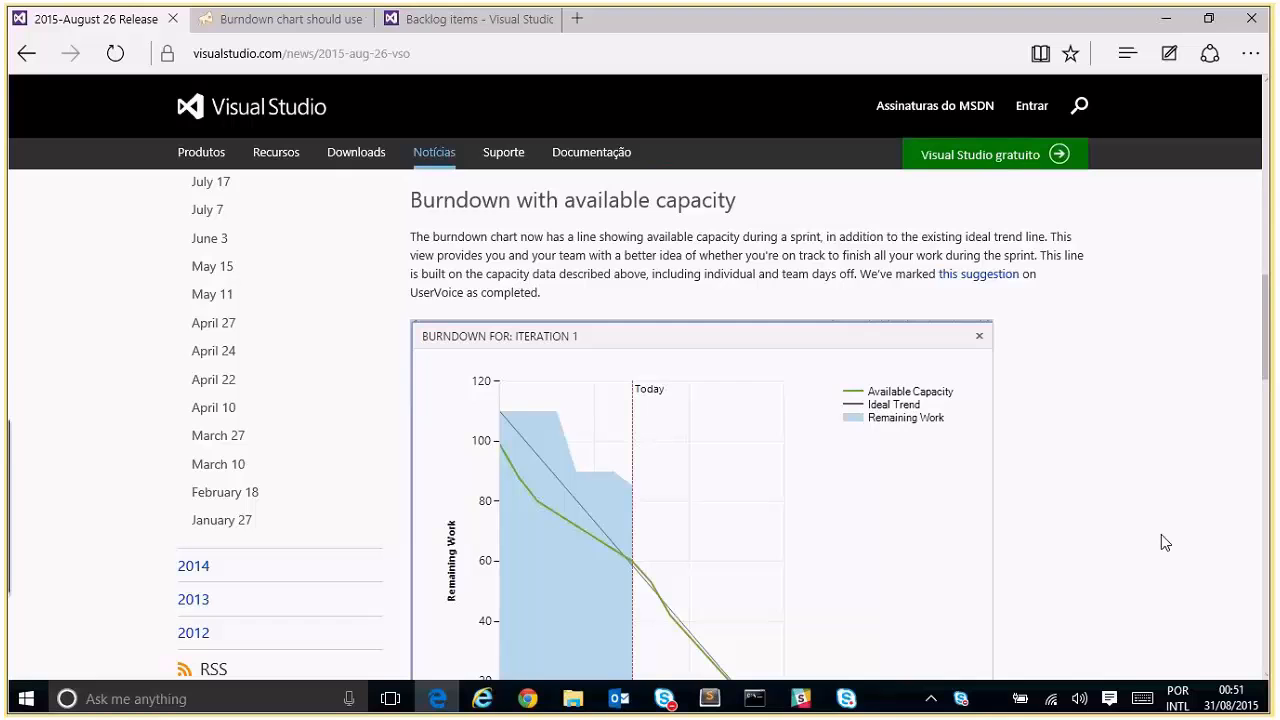
scroll(1161, 534, "down", 5)
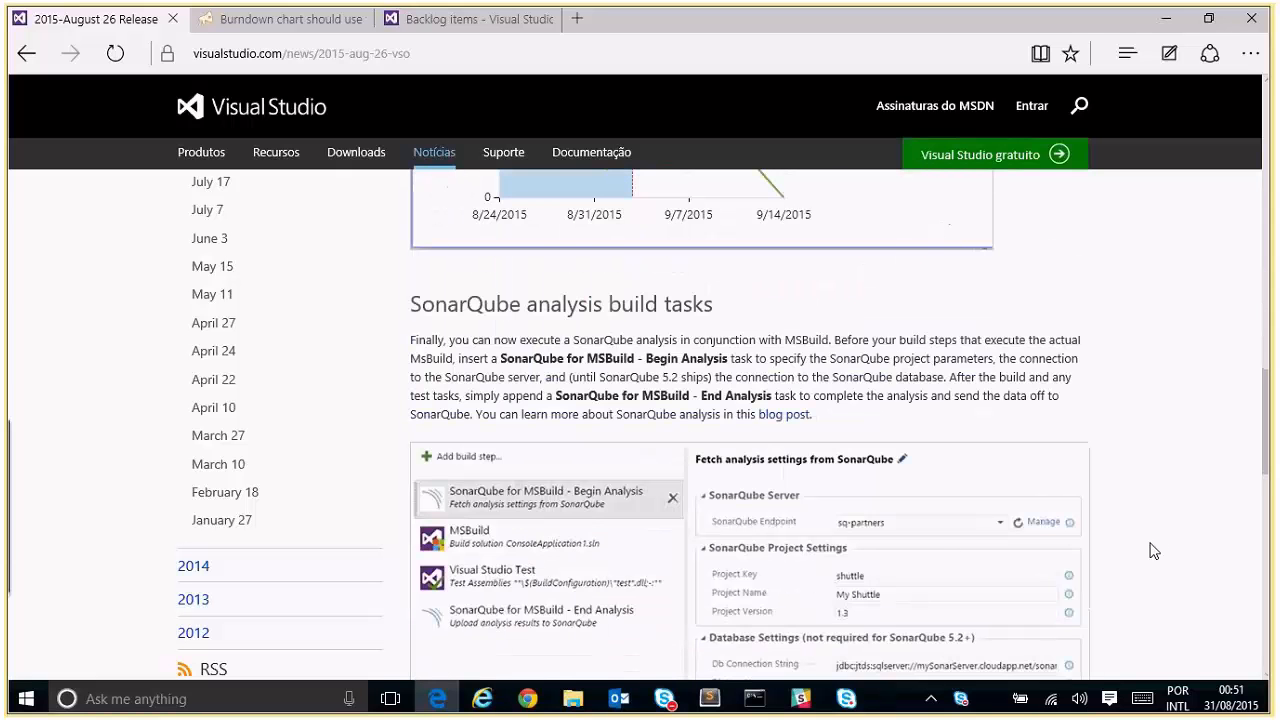
scroll(1154, 551, "down", 1)
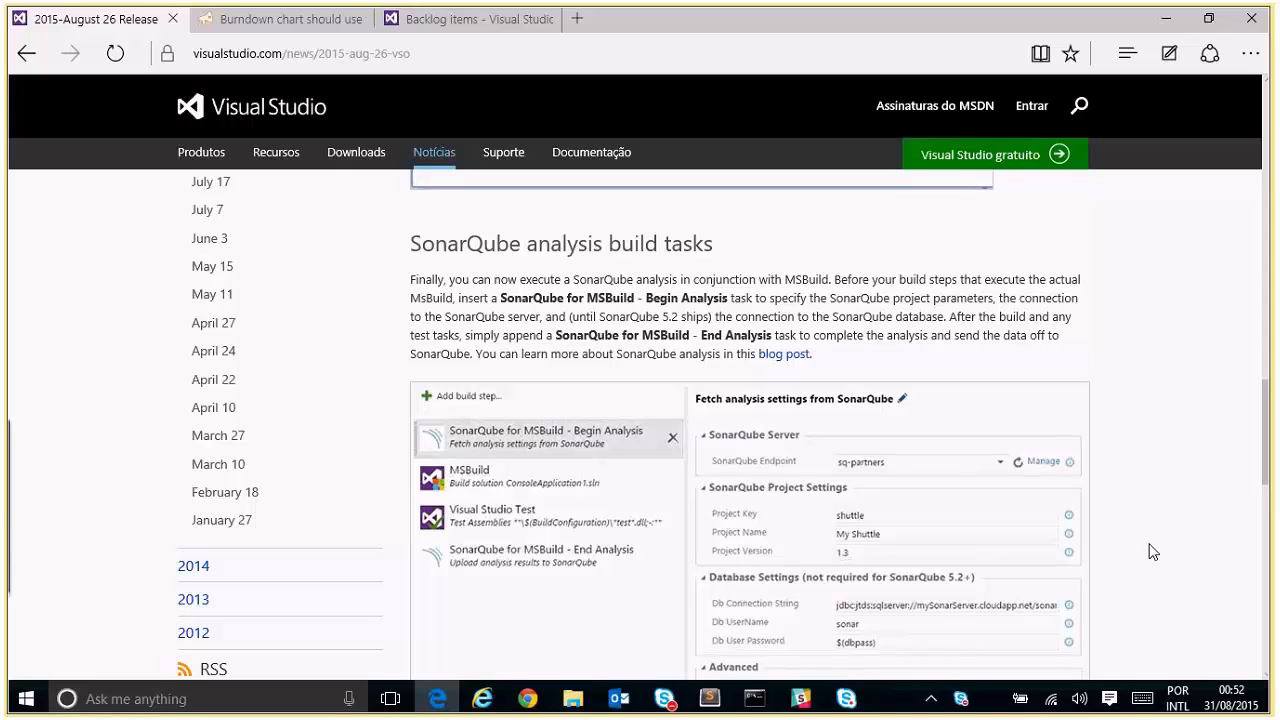
scroll(1153, 552, "up", 1)
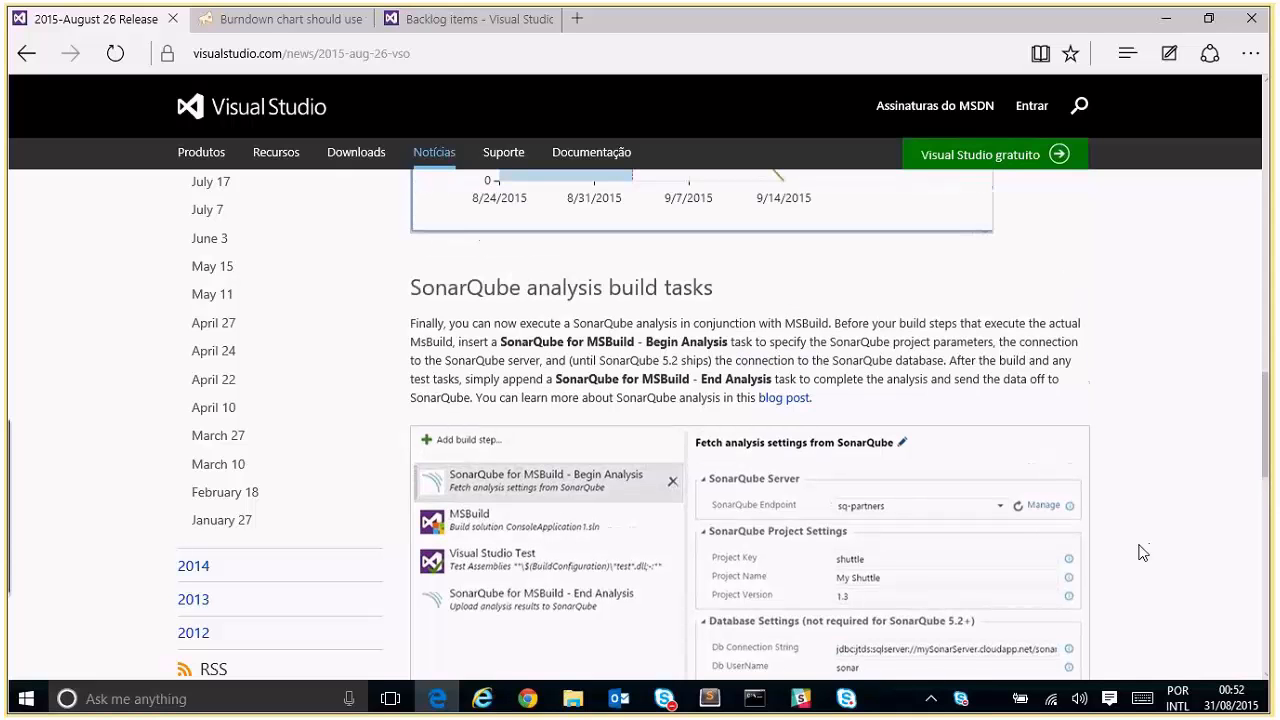
scroll(1137, 534, "up", 5)
scroll(1120, 515, "up", 10)
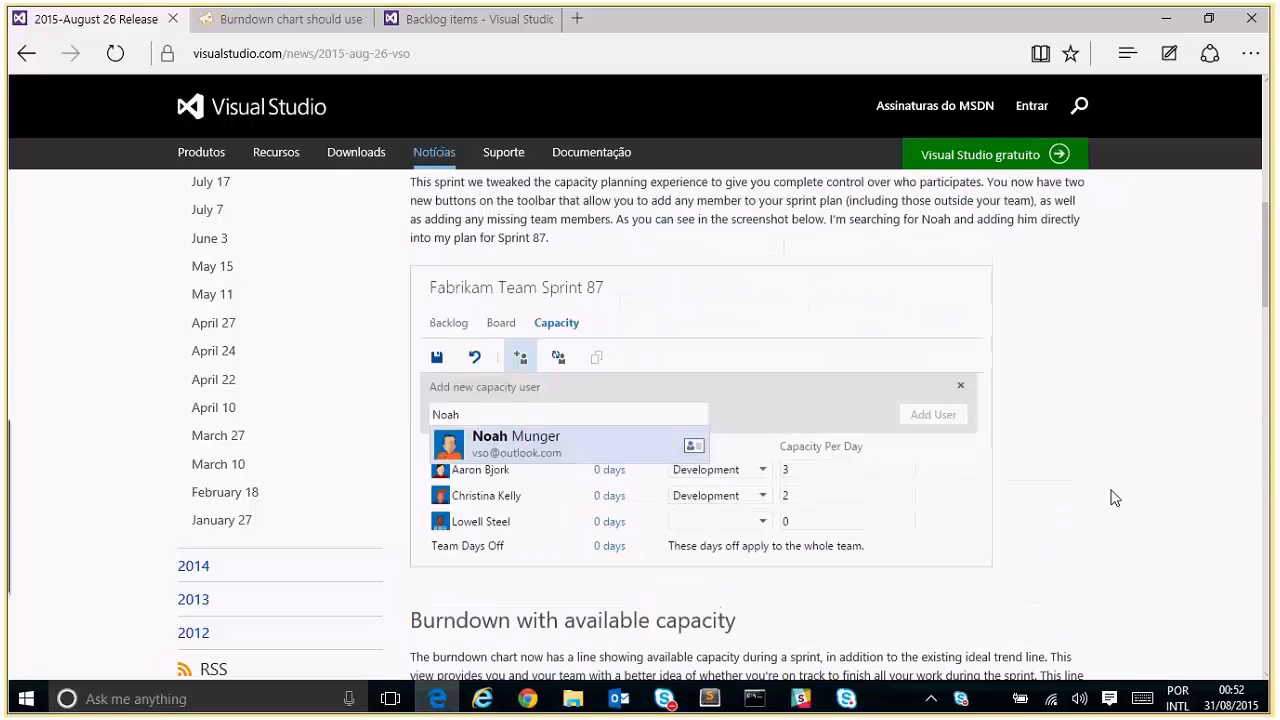
scroll(1090, 451, "up", 2)
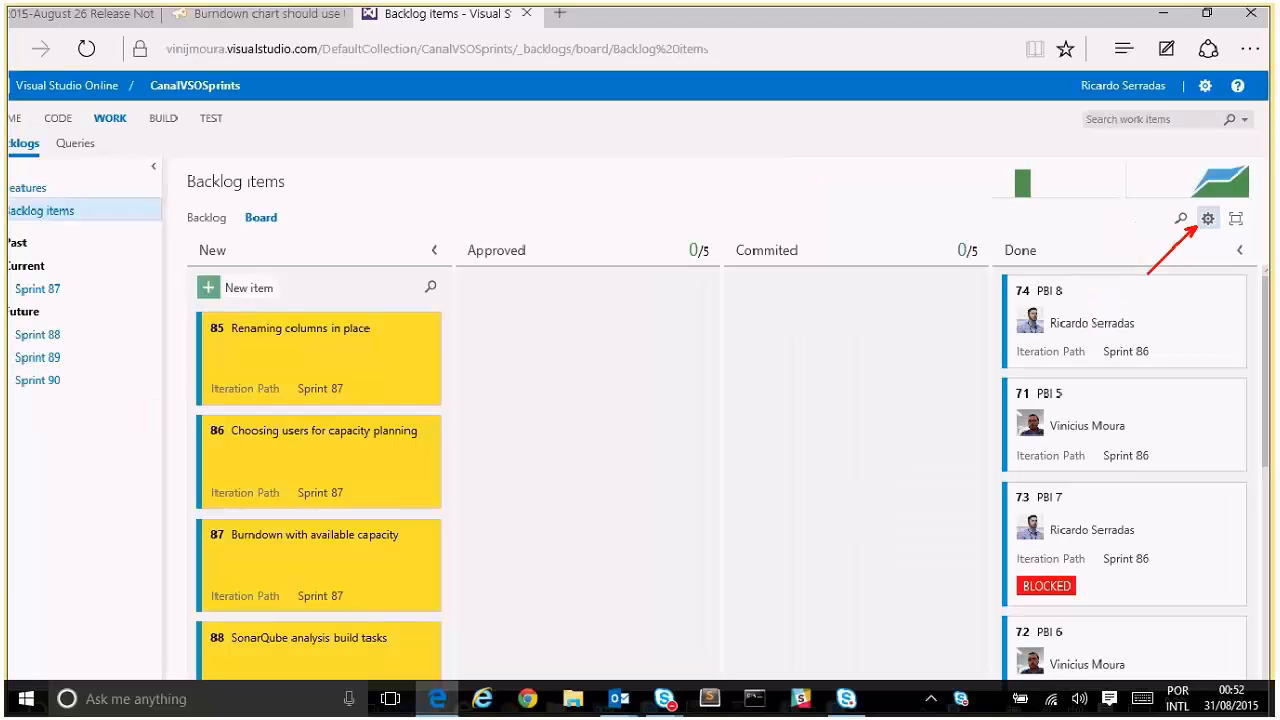
- Rename the New column of the Backlog items board to Novo and the Approved column to Aprovado
left_click(1209, 218)
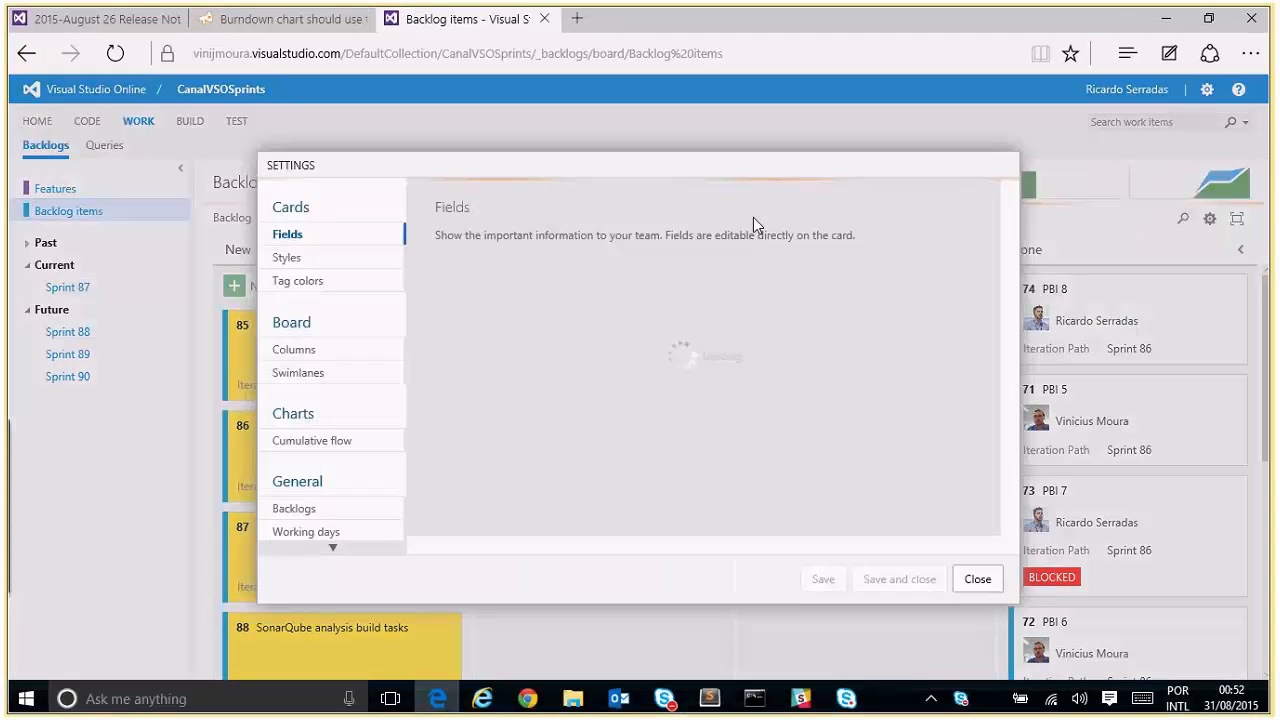
key("Escape")
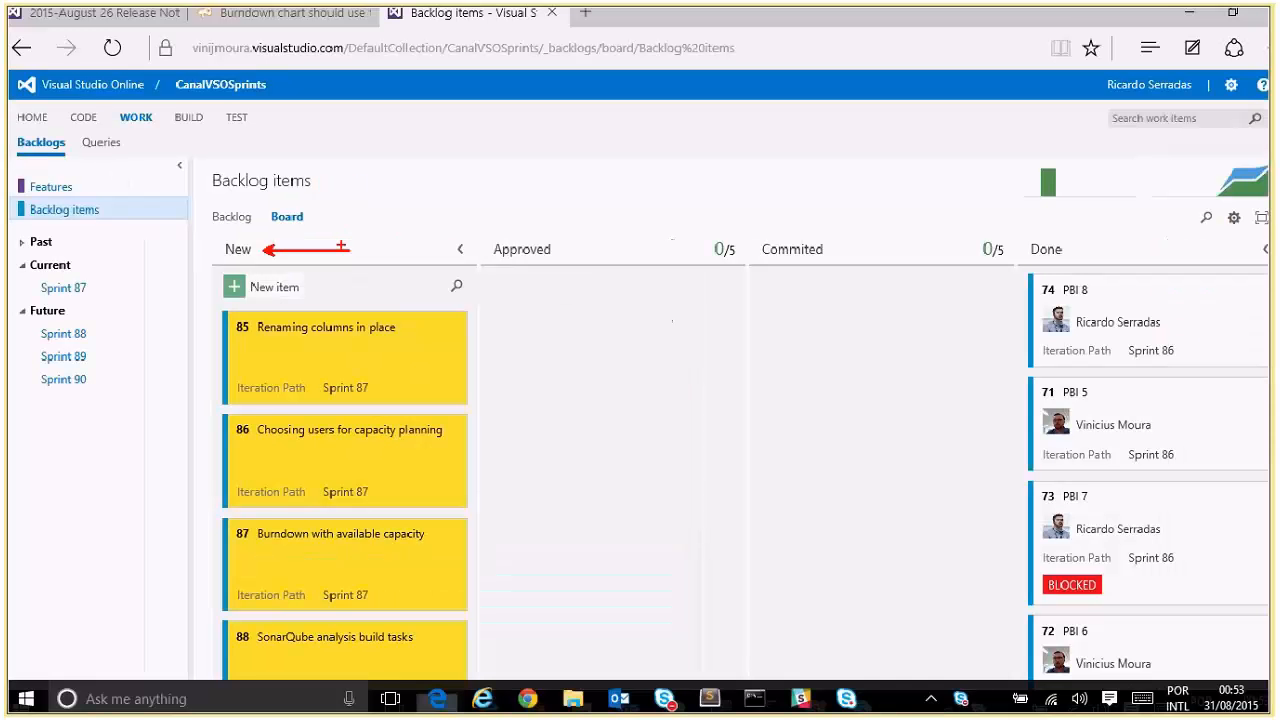
left_click(236, 252)
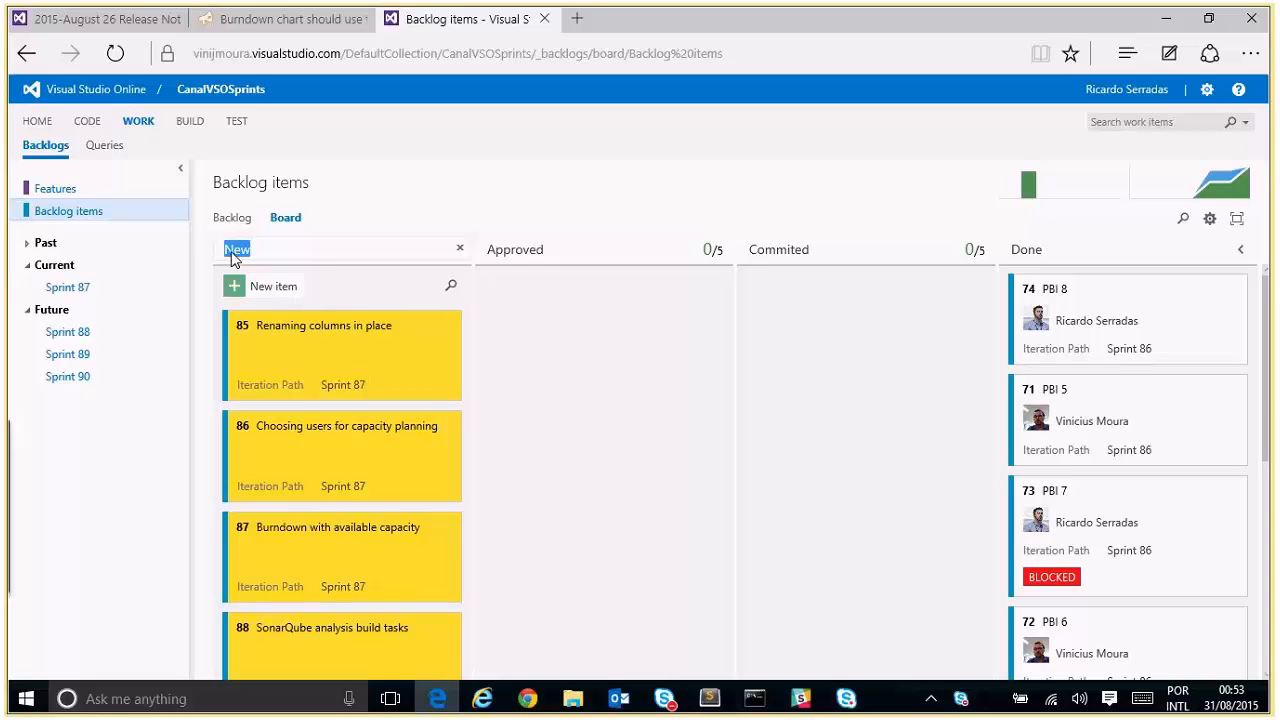
type("Novo")
key("Return")
left_click(506, 256)
type("Aprovado")
key("Return")
- Rename the Commited column of the board to Em andamento and the Done column to Pronto
left_click(777, 256)
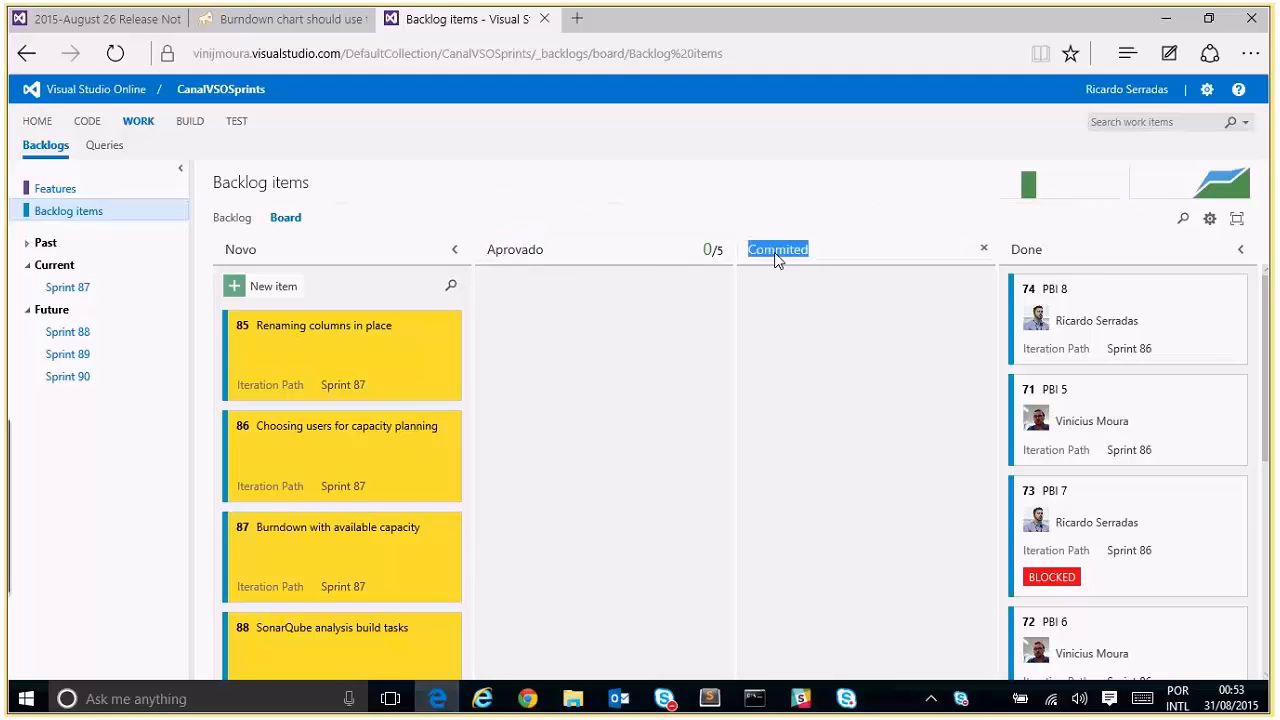
type("Em andamento")
key("Return")
left_click(1065, 262)
type("Pronto")
key("Return")
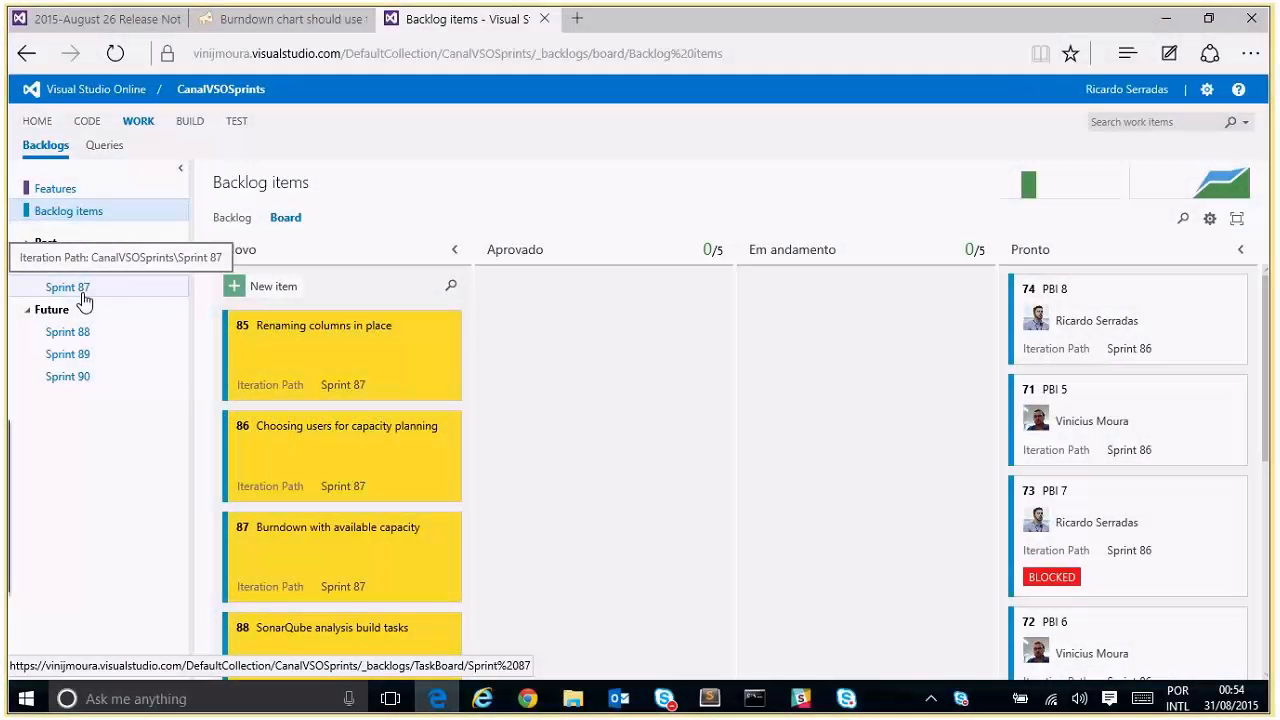
- Open the capacity plan of Sprint 87 and examine its user and team days off rows
left_click(81, 289)
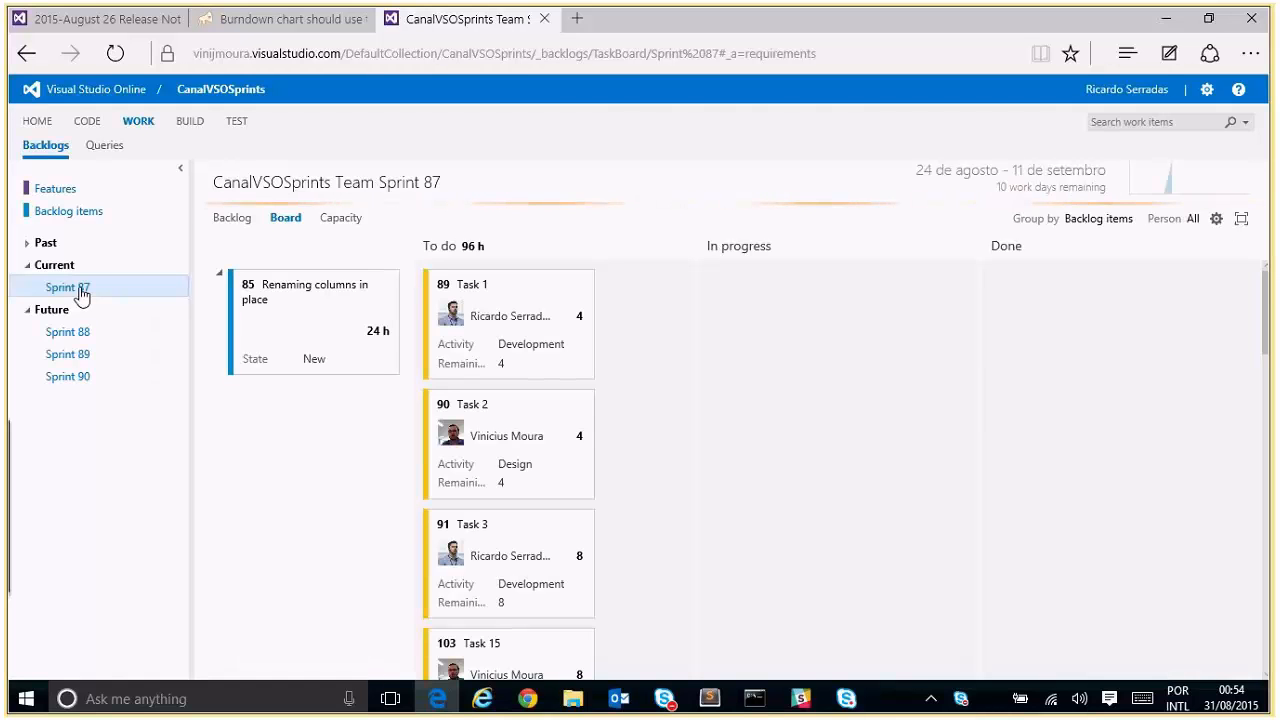
left_click(342, 218)
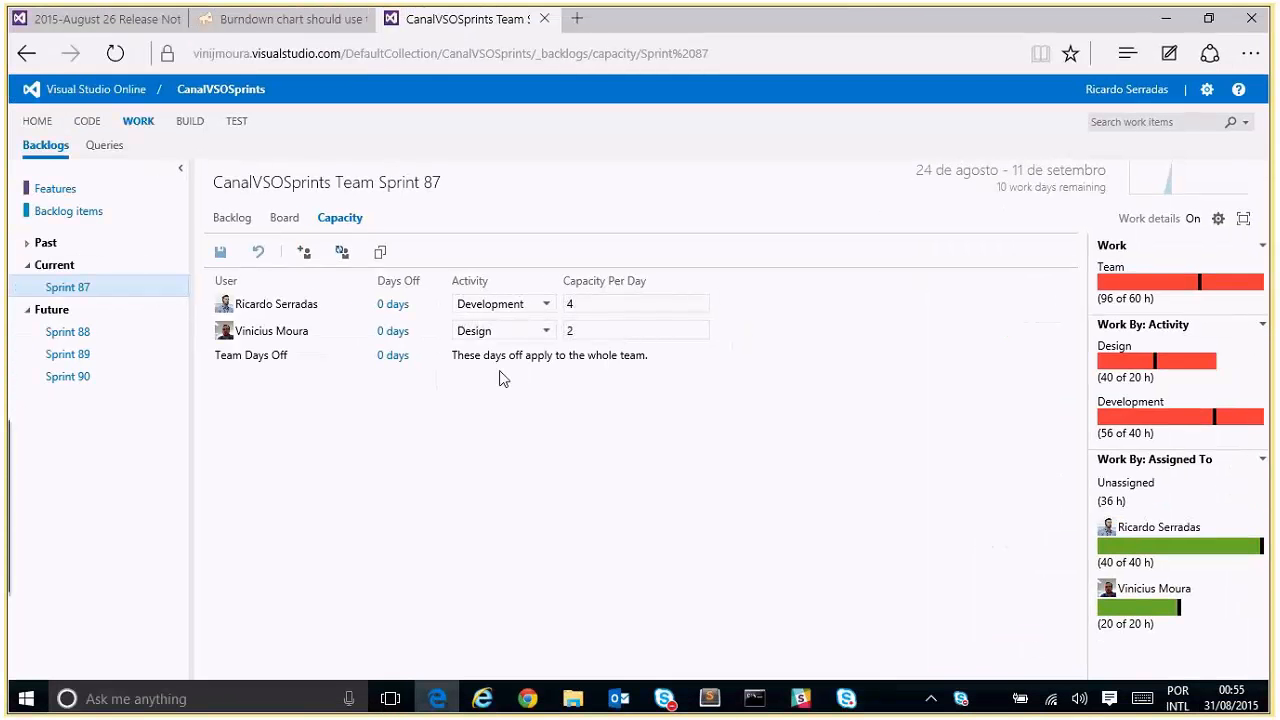
left_click_drag(647, 355, 457, 366)
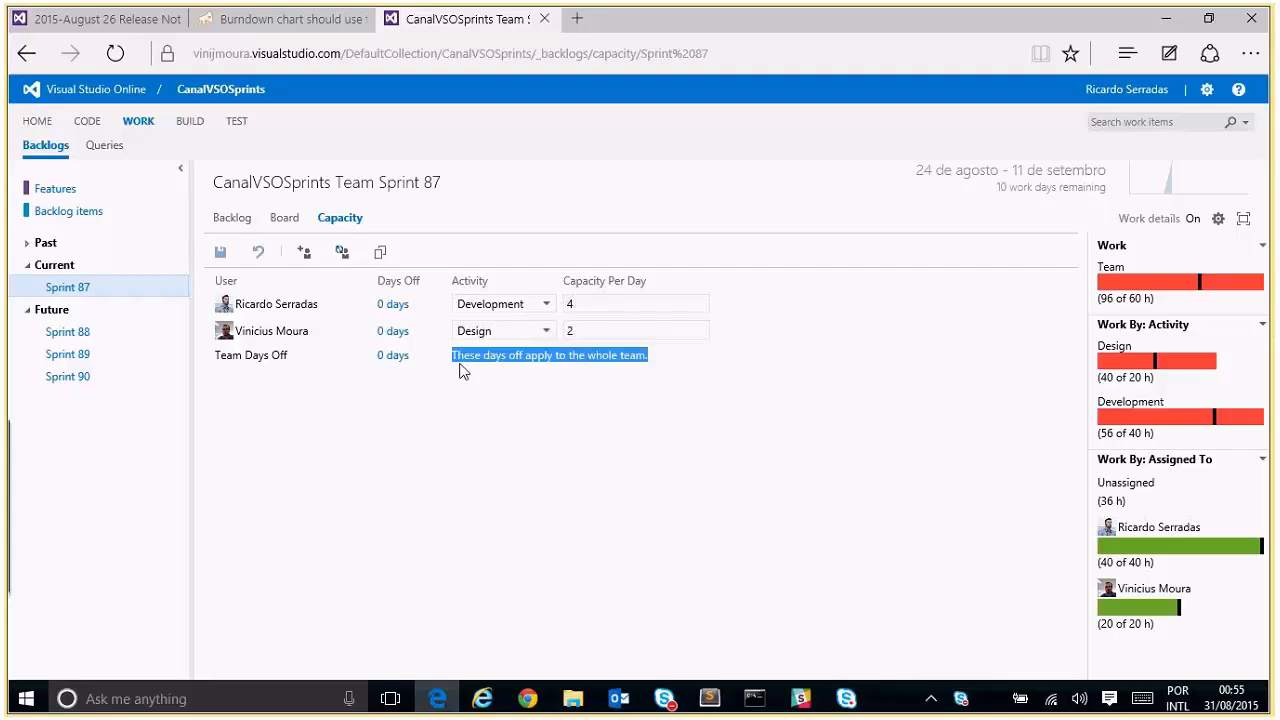
left_click(508, 400)
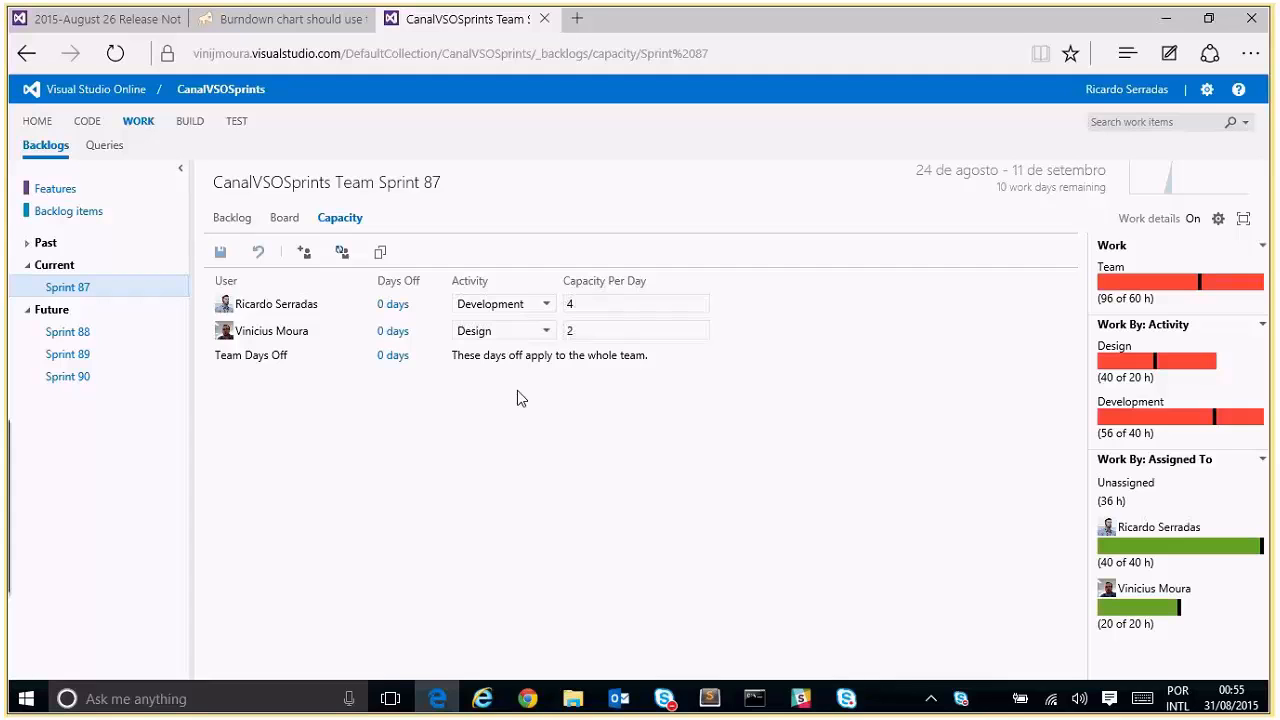
- View the team's members on the project home page and return to the Sprint 87 capacity plan
mouse_move(726, 307)
left_click(37, 124)
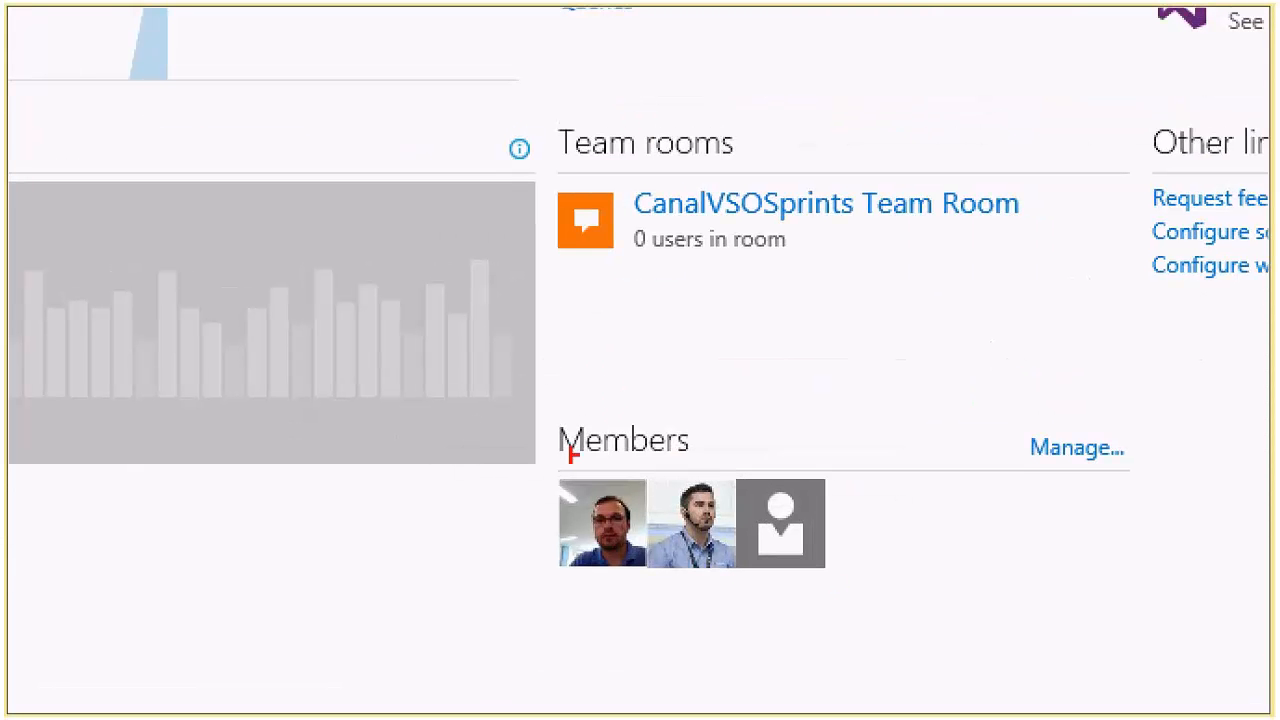
mouse_move(549, 409)
left_mouse_down()
mouse_move(657, 523)
mouse_move(886, 600)
left_mouse_up()
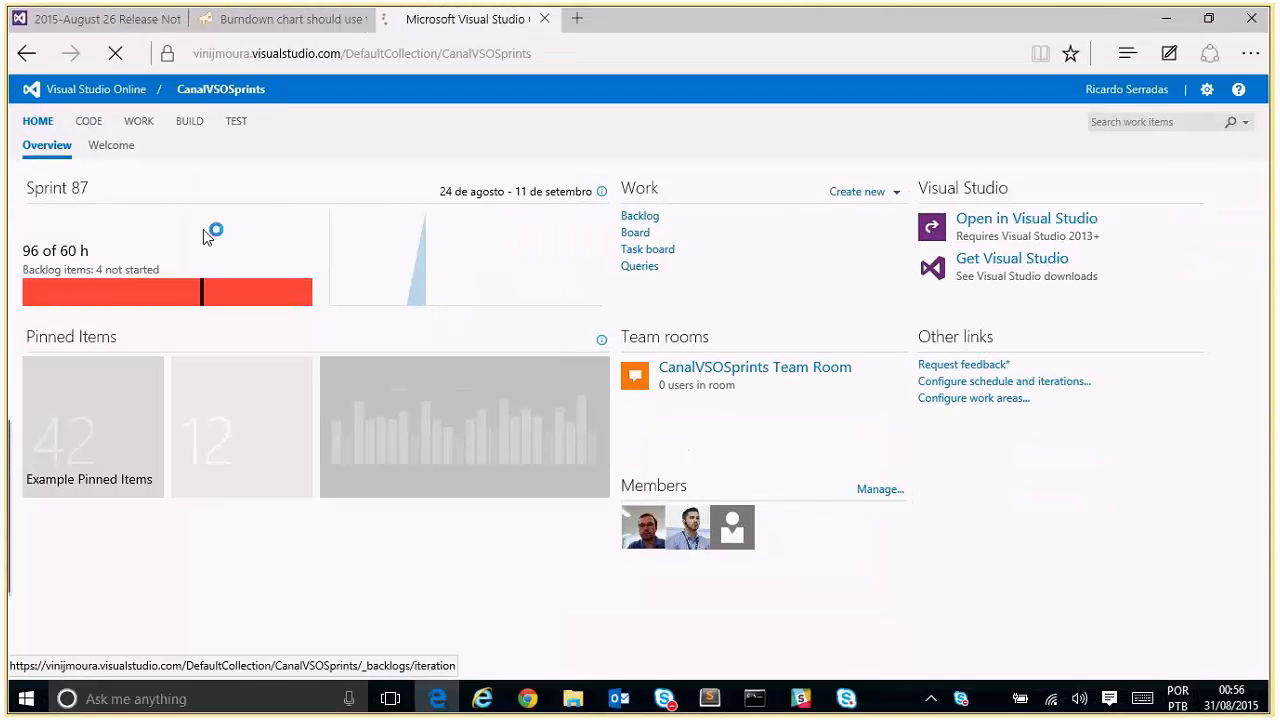
left_click(203, 229)
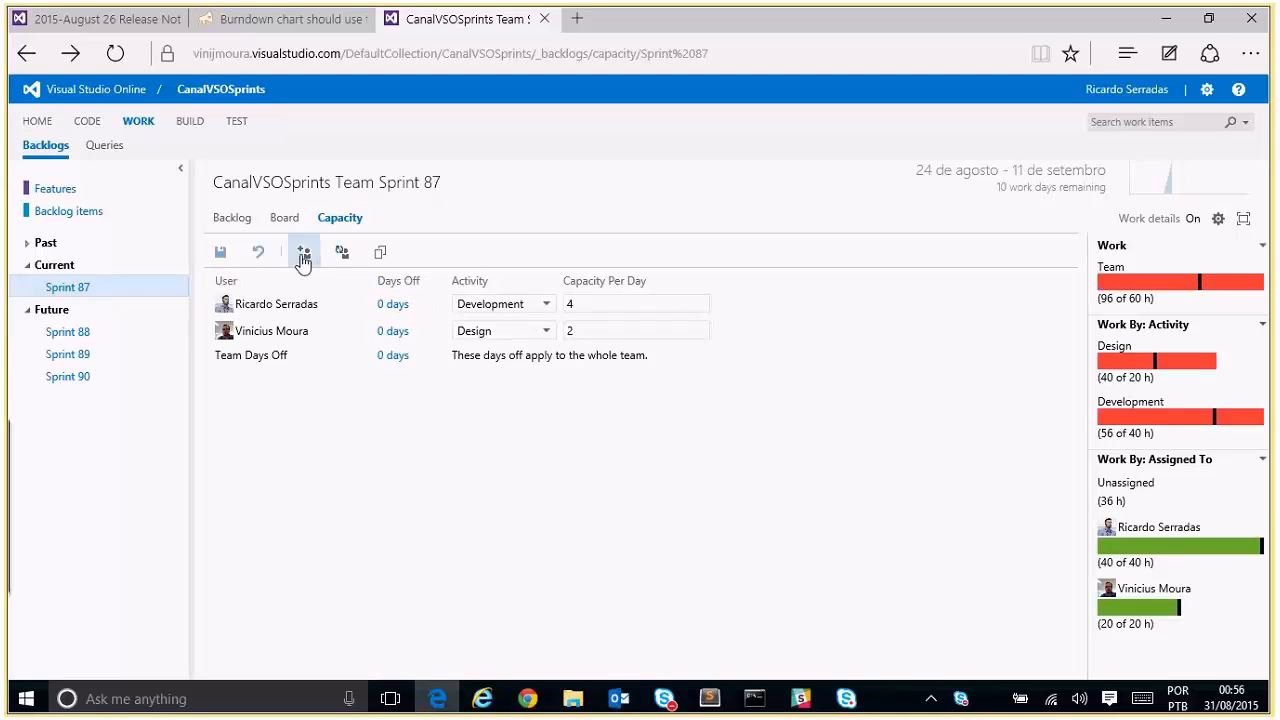
- Add all missing team members to the Sprint 87 capacity plan
left_click_drag(334, 337, 307, 337)
left_click(330, 343)
left_click(342, 254)
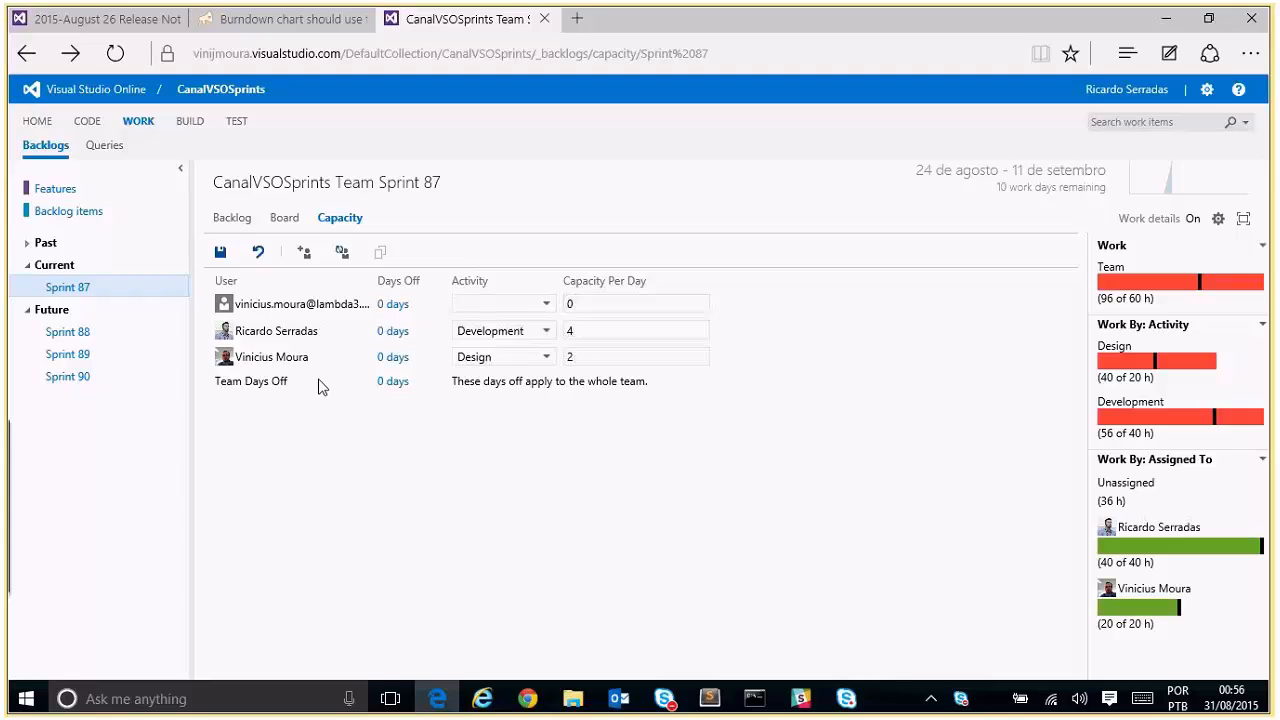
- Set the activity of the newly added team member to Development
double_click(338, 300)
left_click(350, 348)
left_click(544, 306)
left_click(541, 308)
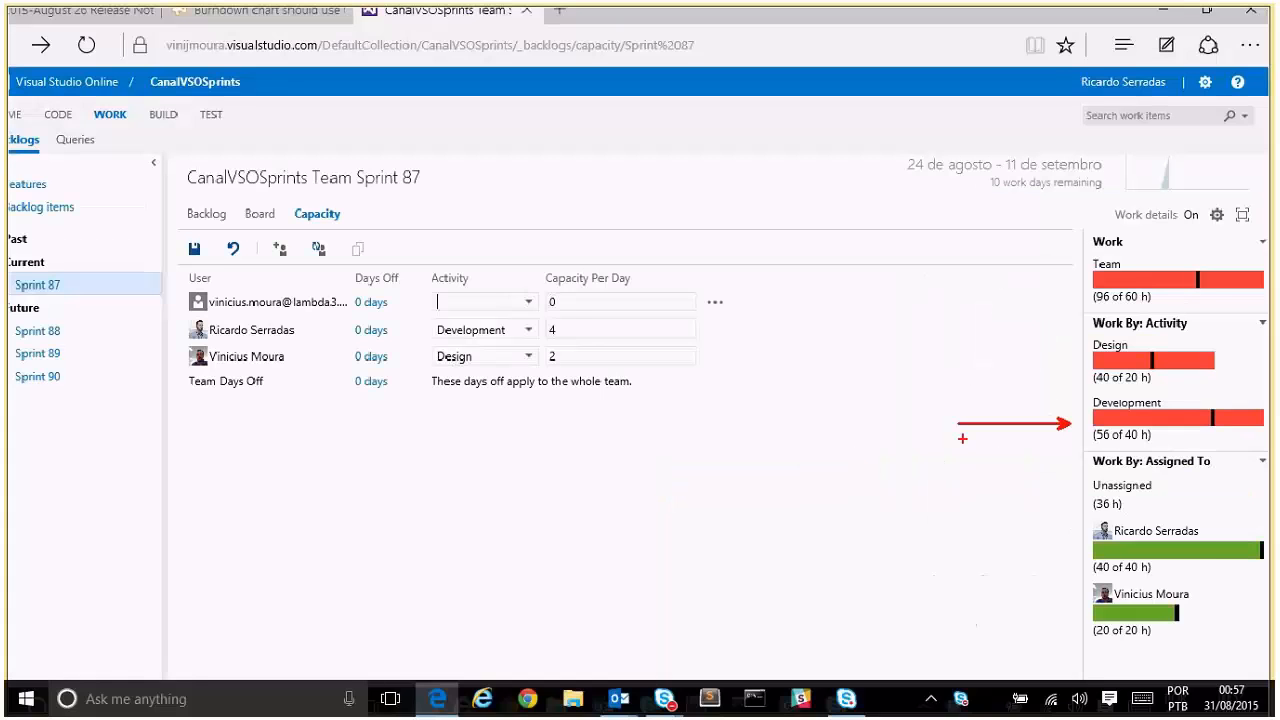
left_click(522, 302)
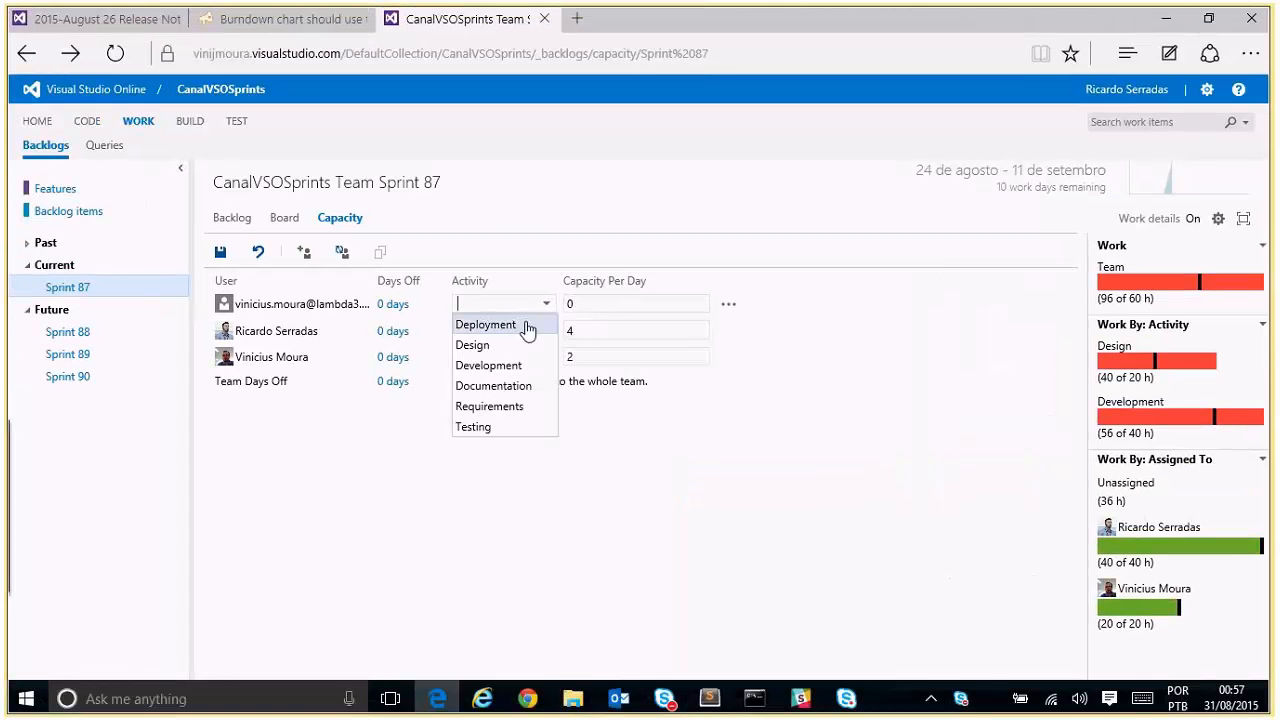
left_click(508, 365)
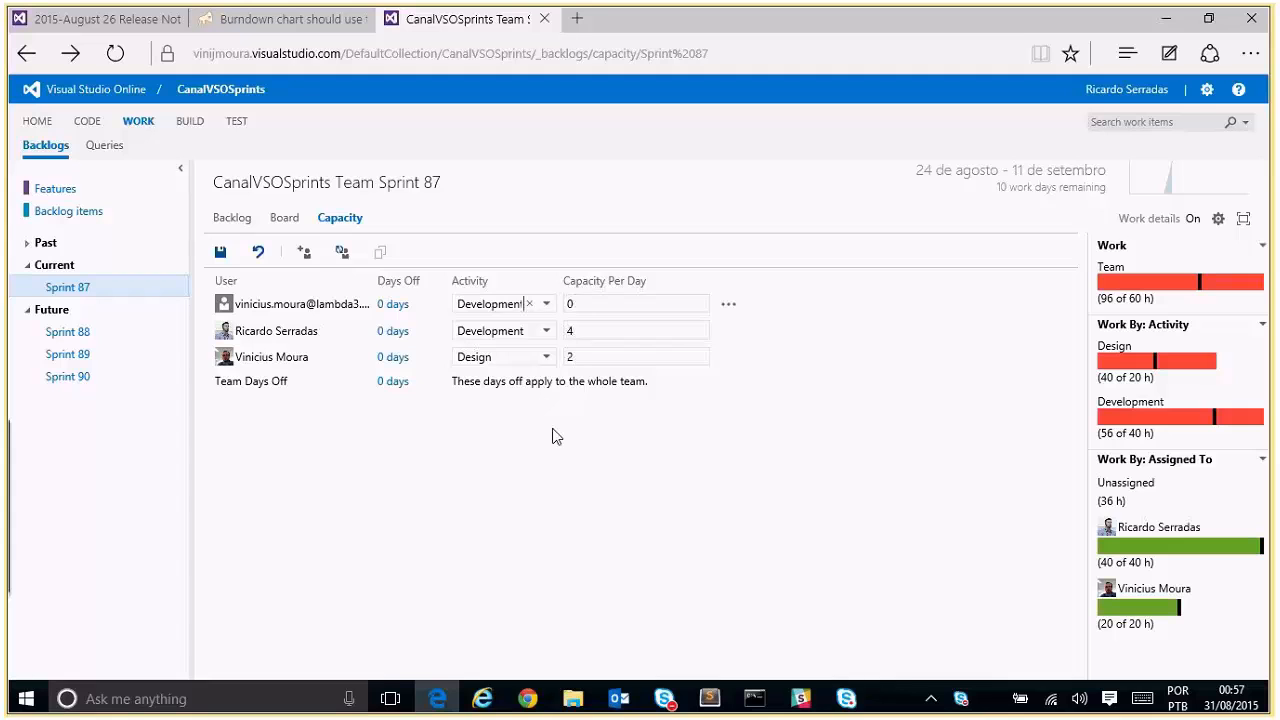
left_click(645, 392)
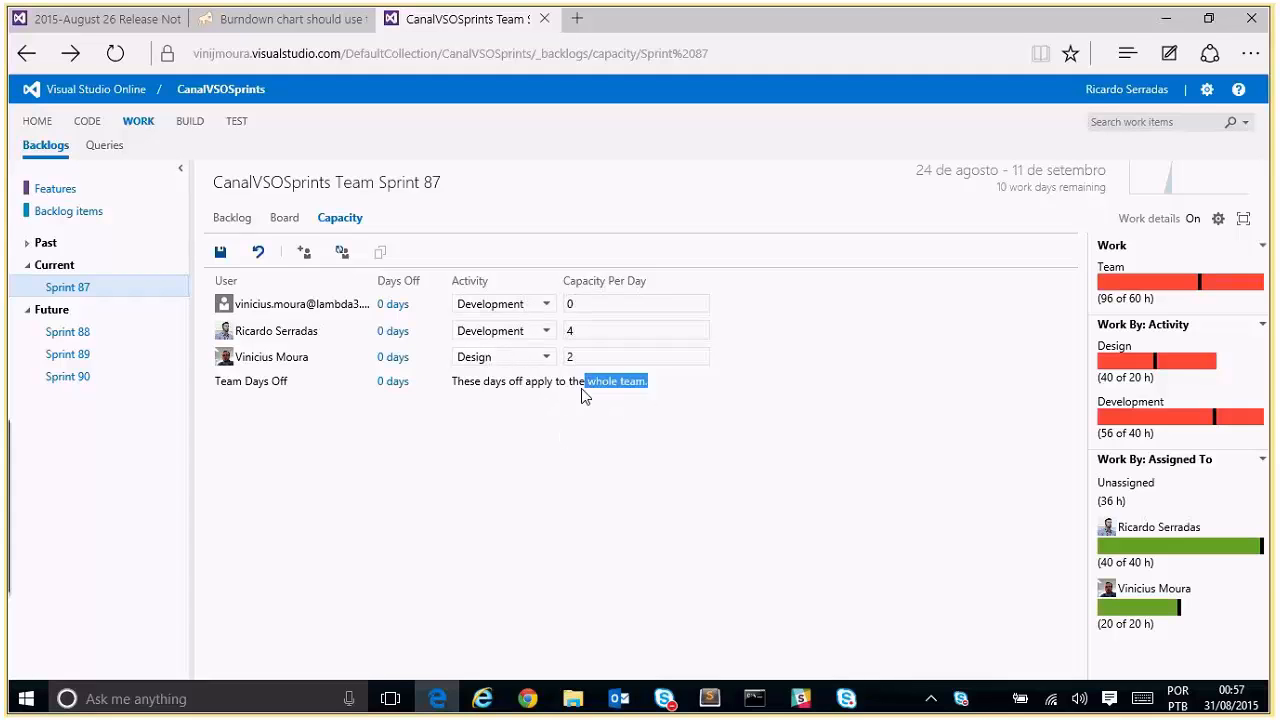
- Search for a user by first name and add the matching work e-mail account as a new capacity user
left_click(302, 255)
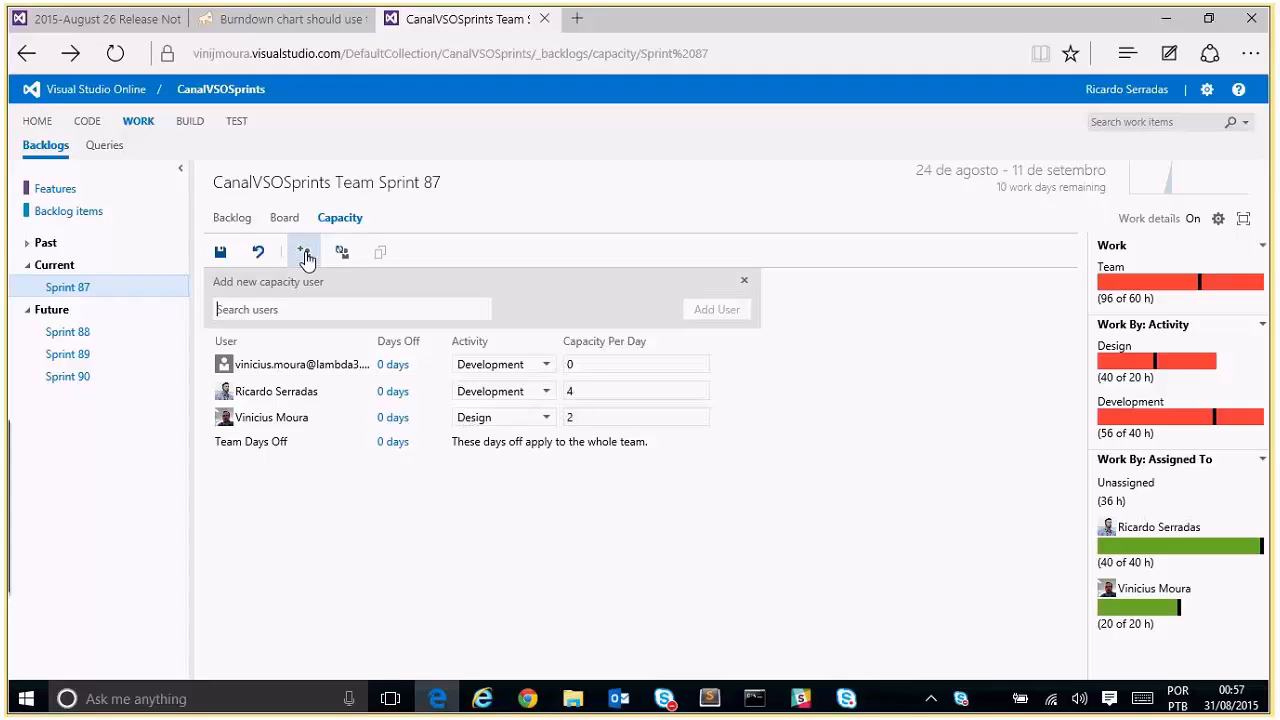
type("ricardo")
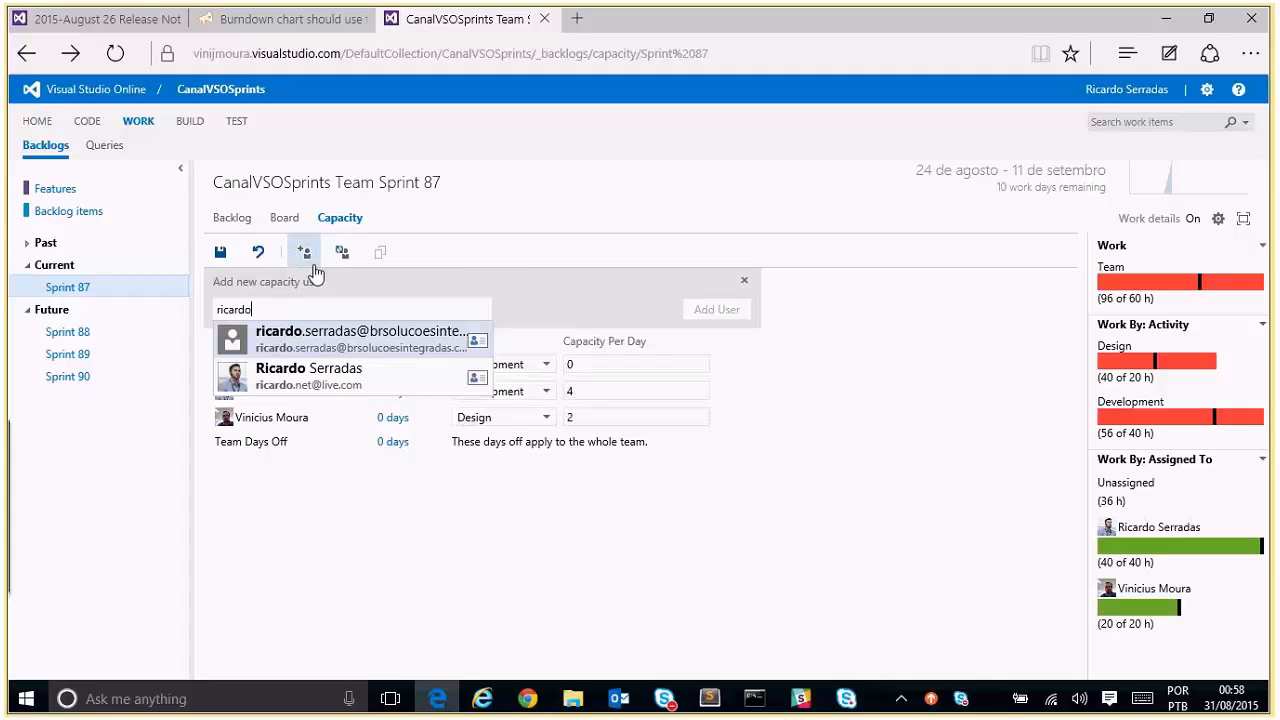
left_click(332, 350)
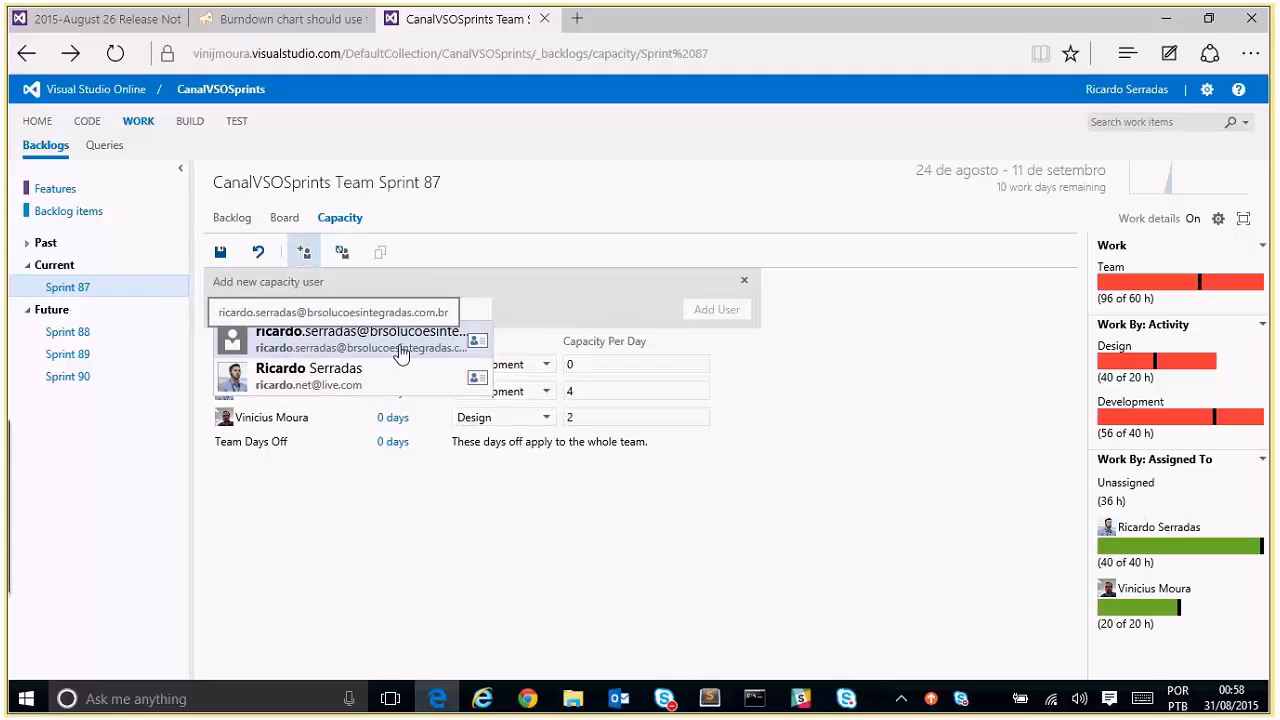
left_click(340, 347)
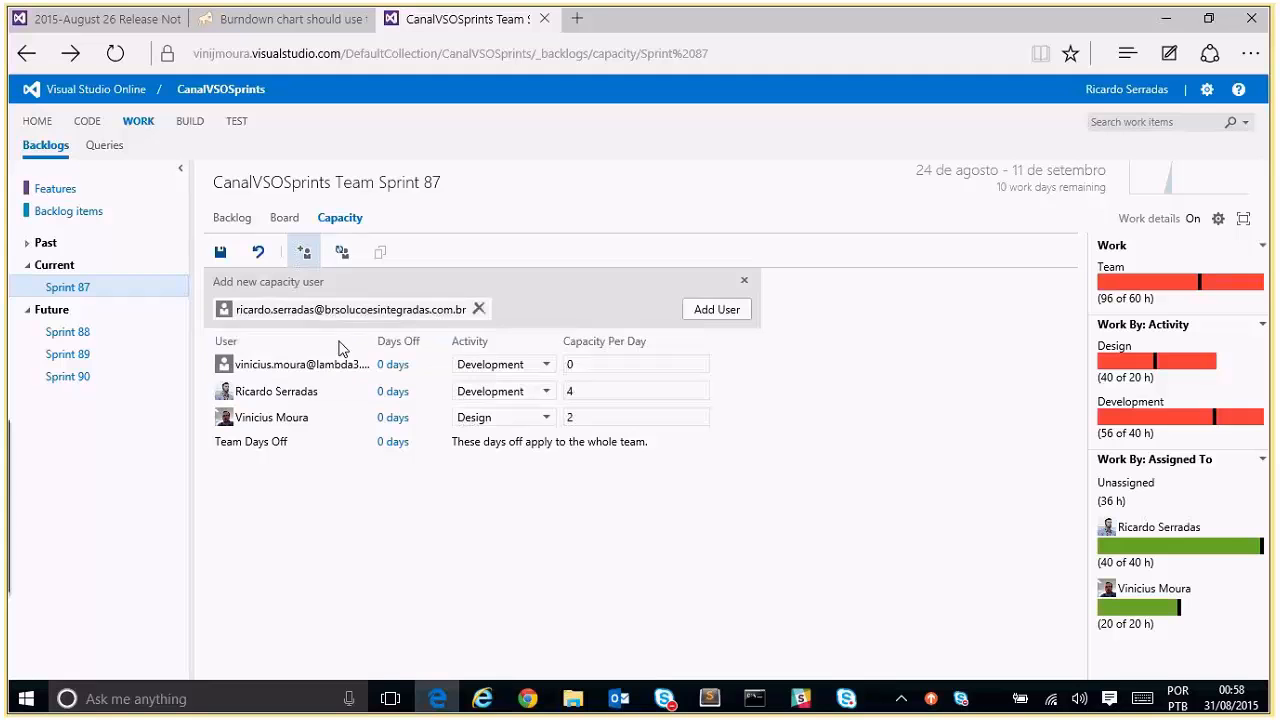
left_click(720, 311)
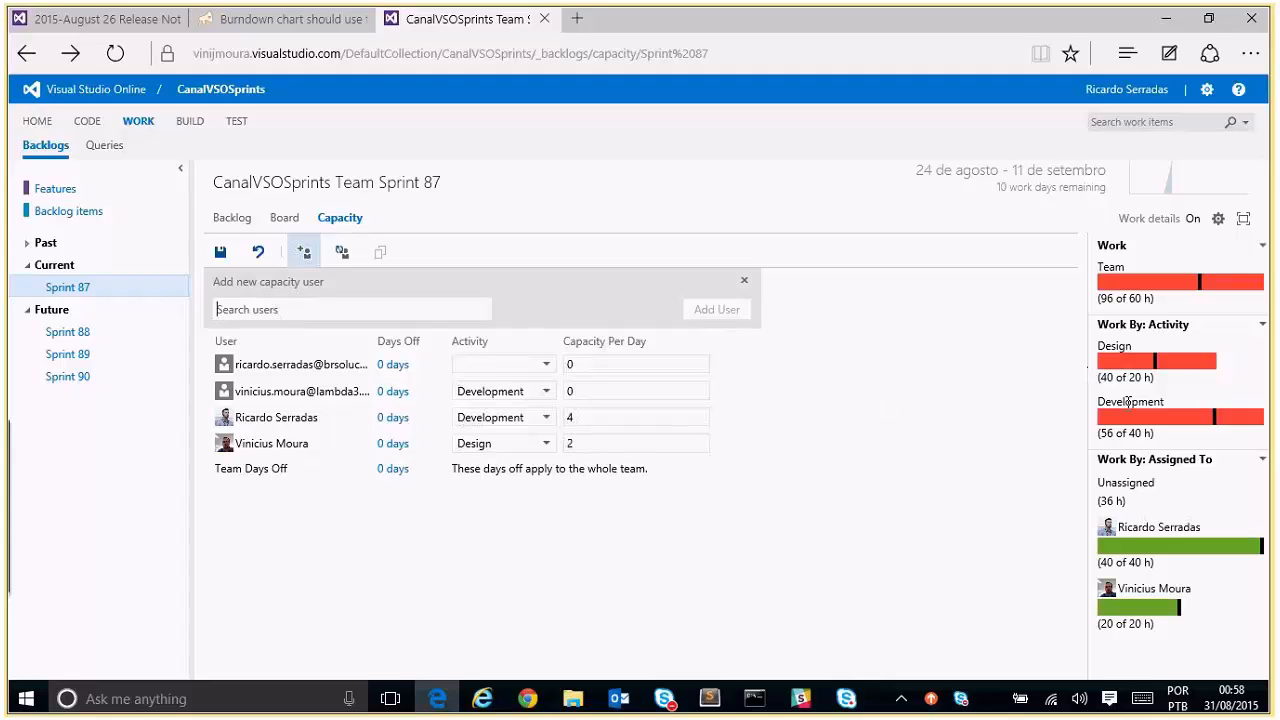
- Set the newest capacity user's activity to Design and give both added users a capacity of 2 per day
left_click(541, 366)
left_click(495, 406)
left_click(557, 391)
type("2")
left_click(598, 364)
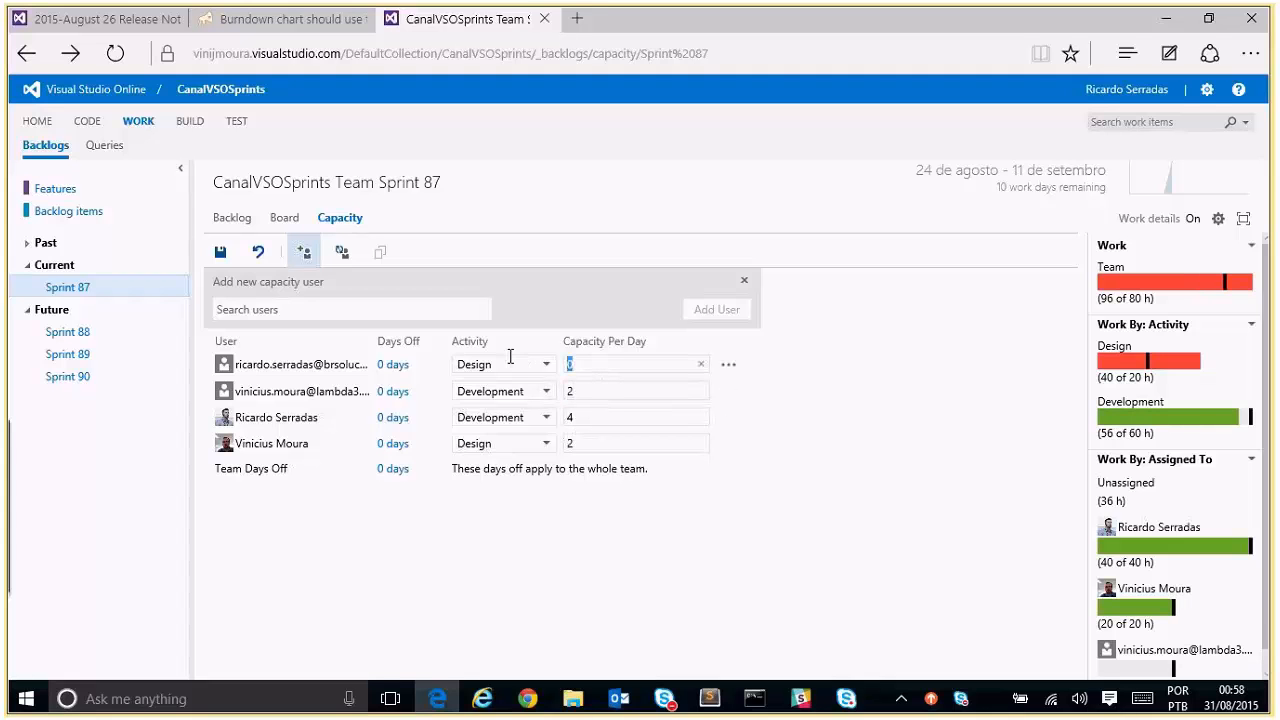
type("2")
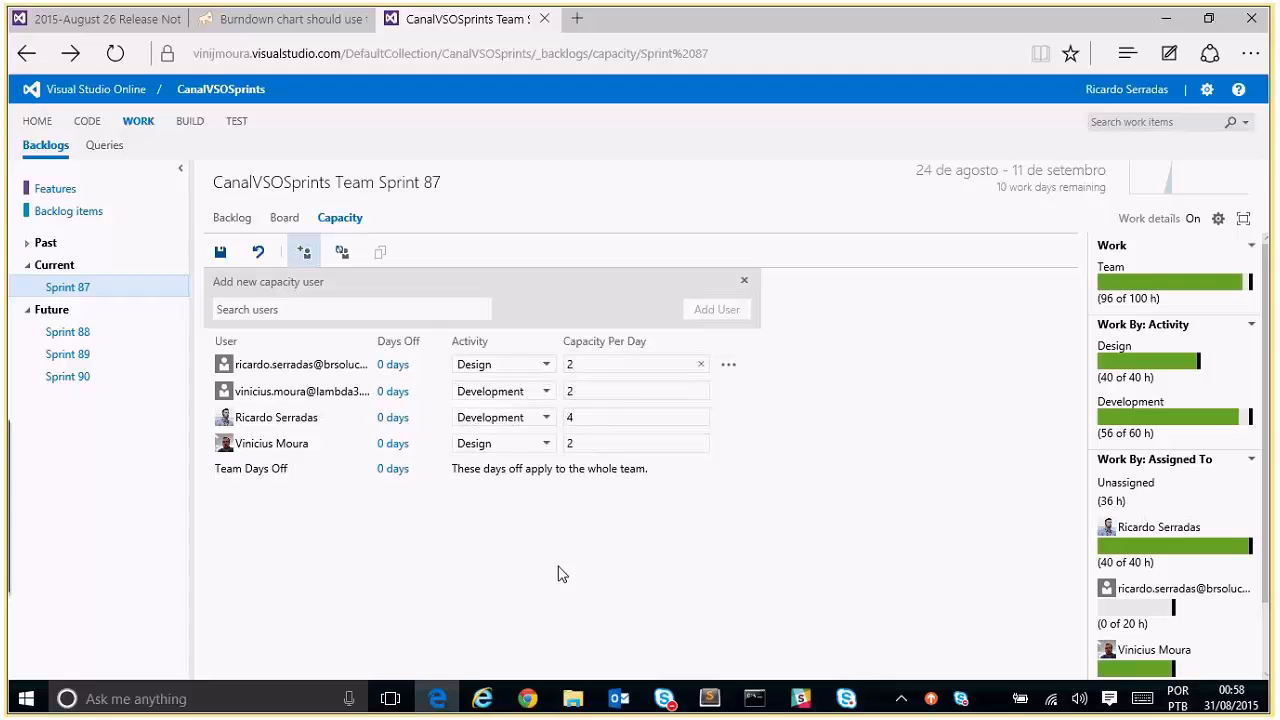
- Save the Sprint 87 capacity plan and review the CanalVSOSprints team's membership list from the project home page
left_click(219, 251)
left_click(40, 122)
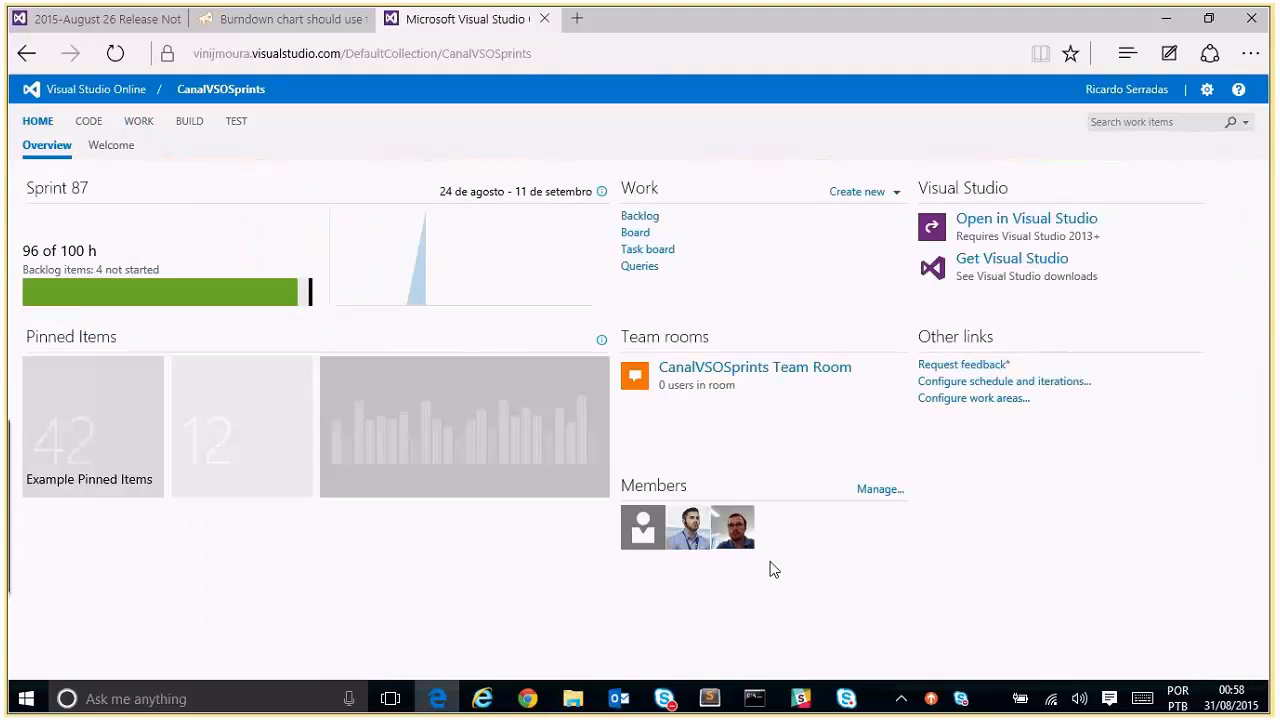
left_click(891, 490)
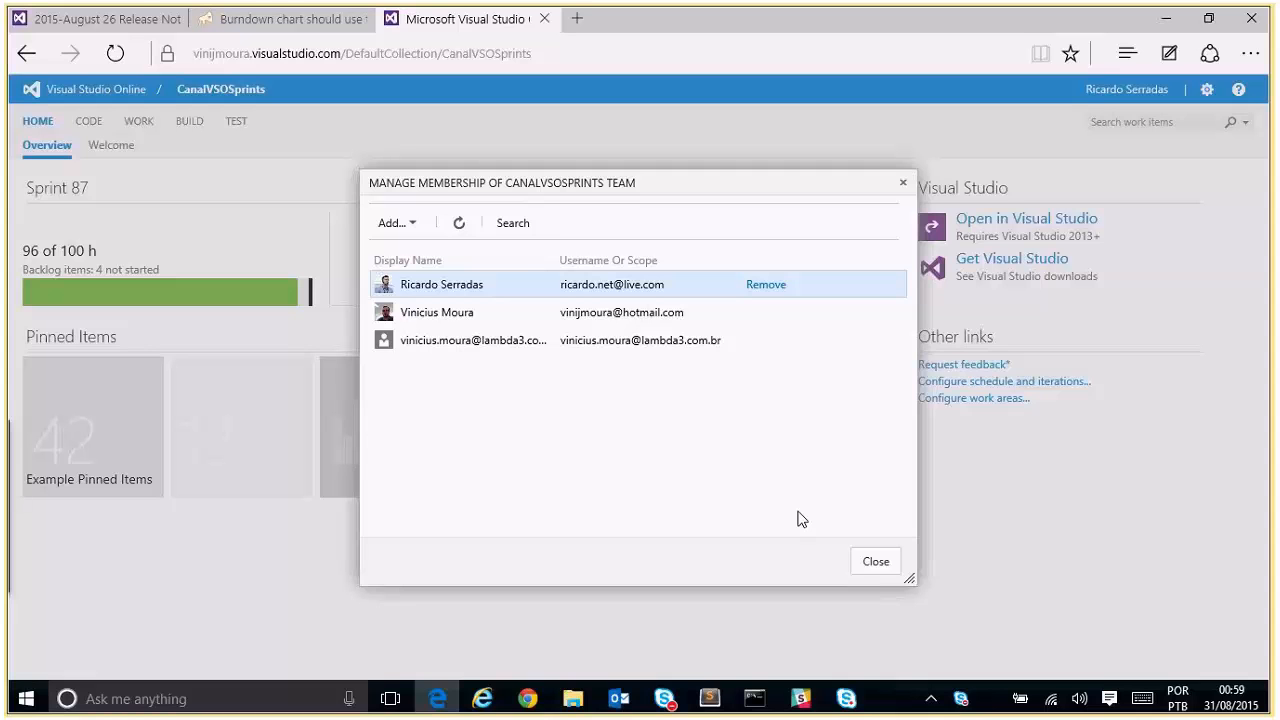
left_click(881, 561)
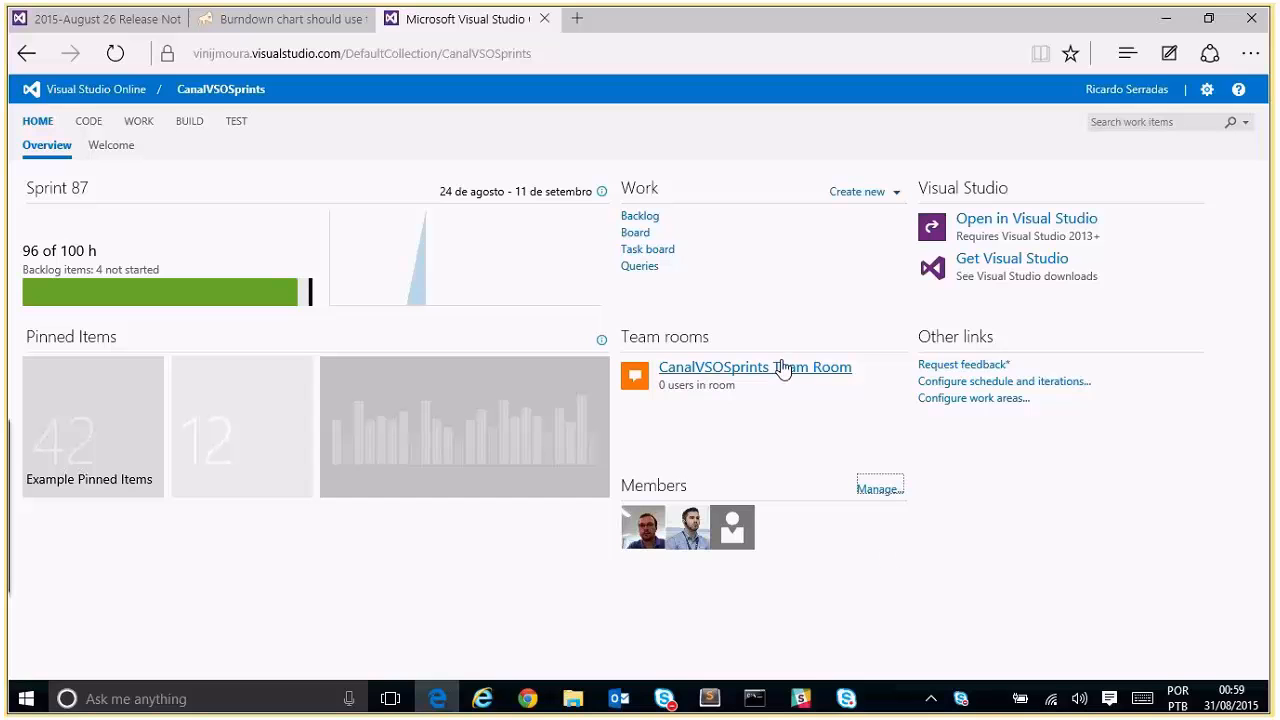
left_click_drag(751, 389, 655, 373)
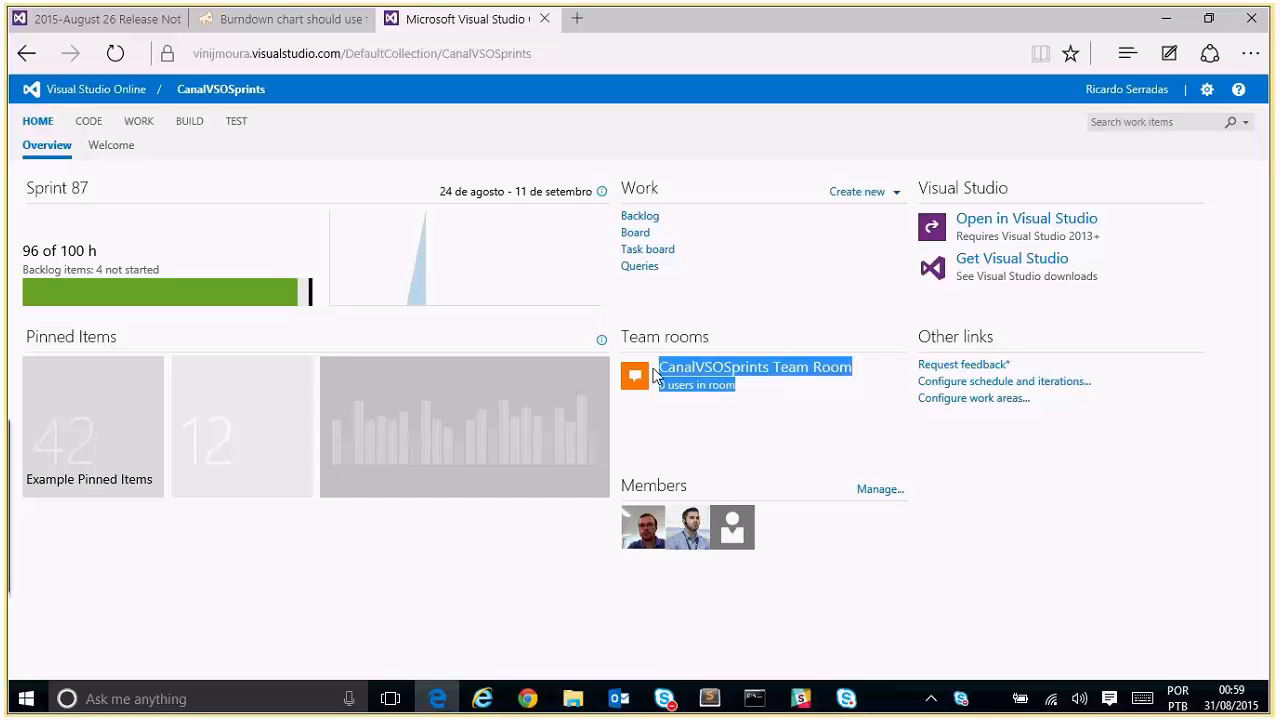
left_click(700, 428)
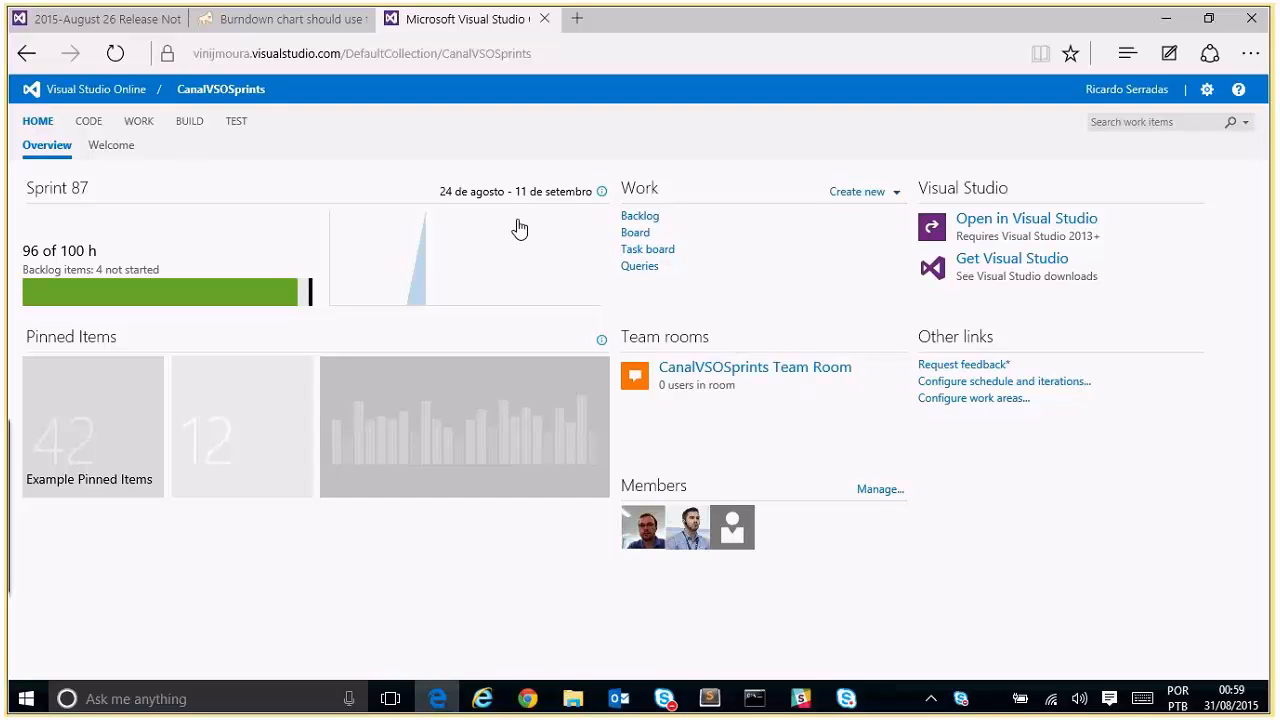
- Return to the capacity plan of Sprint 87 through the backlog
left_click(652, 219)
left_click(140, 330)
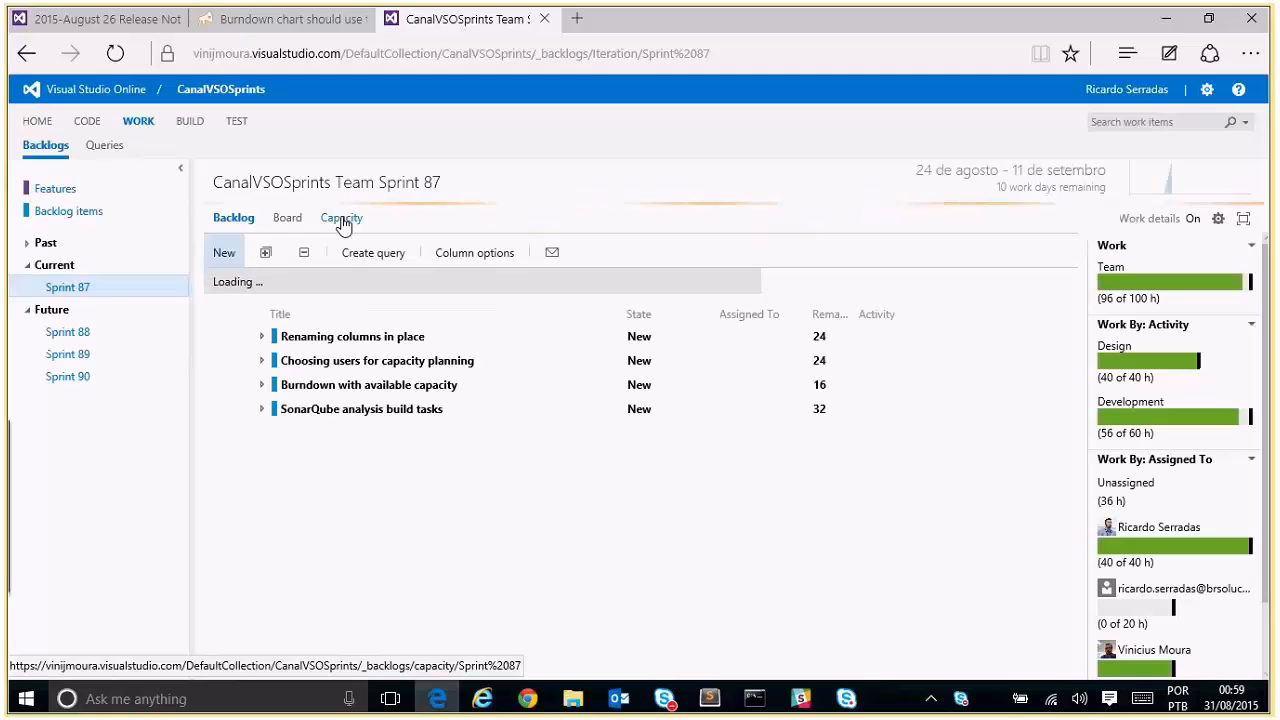
left_click(342, 224)
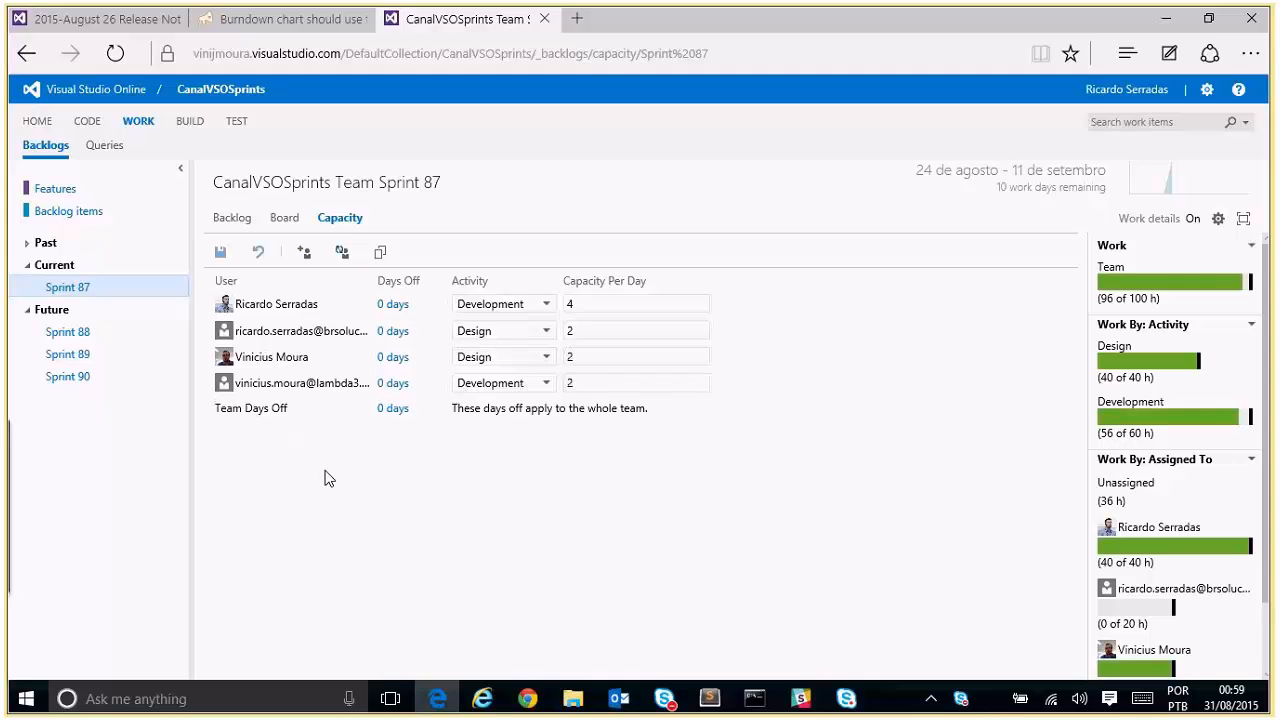
- Read the "Burndown with available capacity" section of the August 26 release notes and the related UserVoice suggestion
left_click(120, 19)
scroll(640, 400, "down", 2)
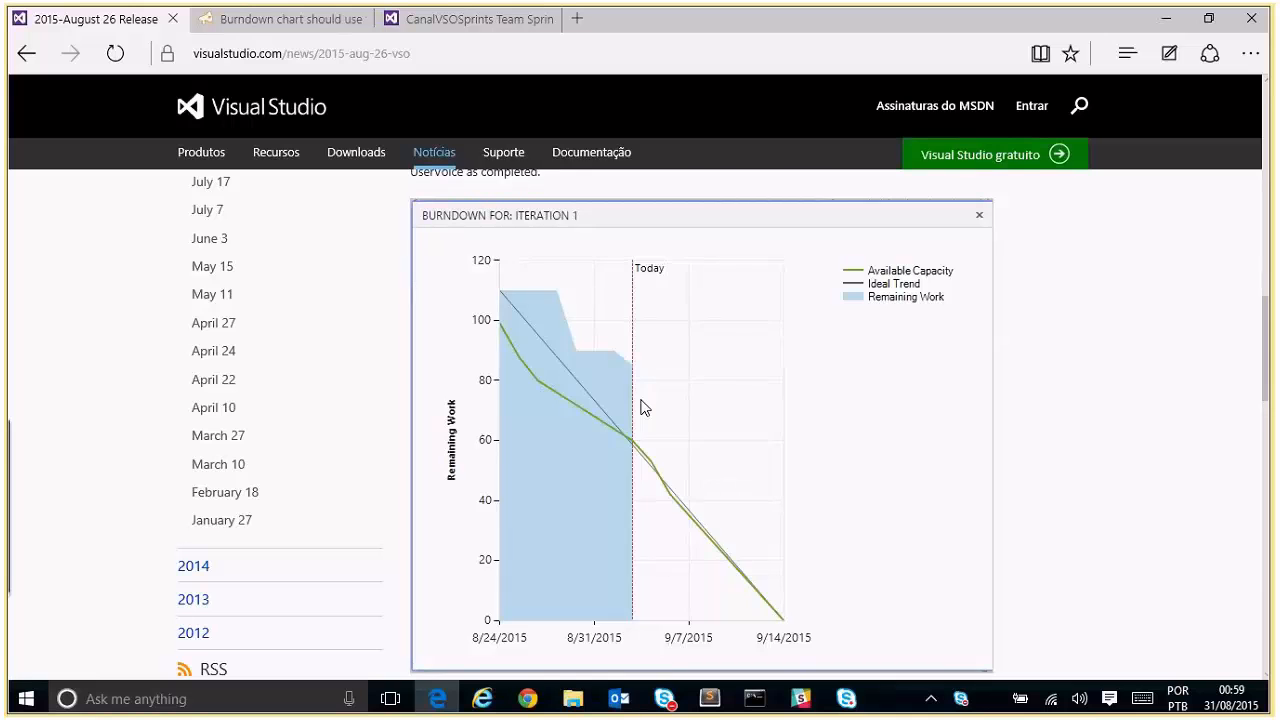
scroll(643, 407, "up", 2)
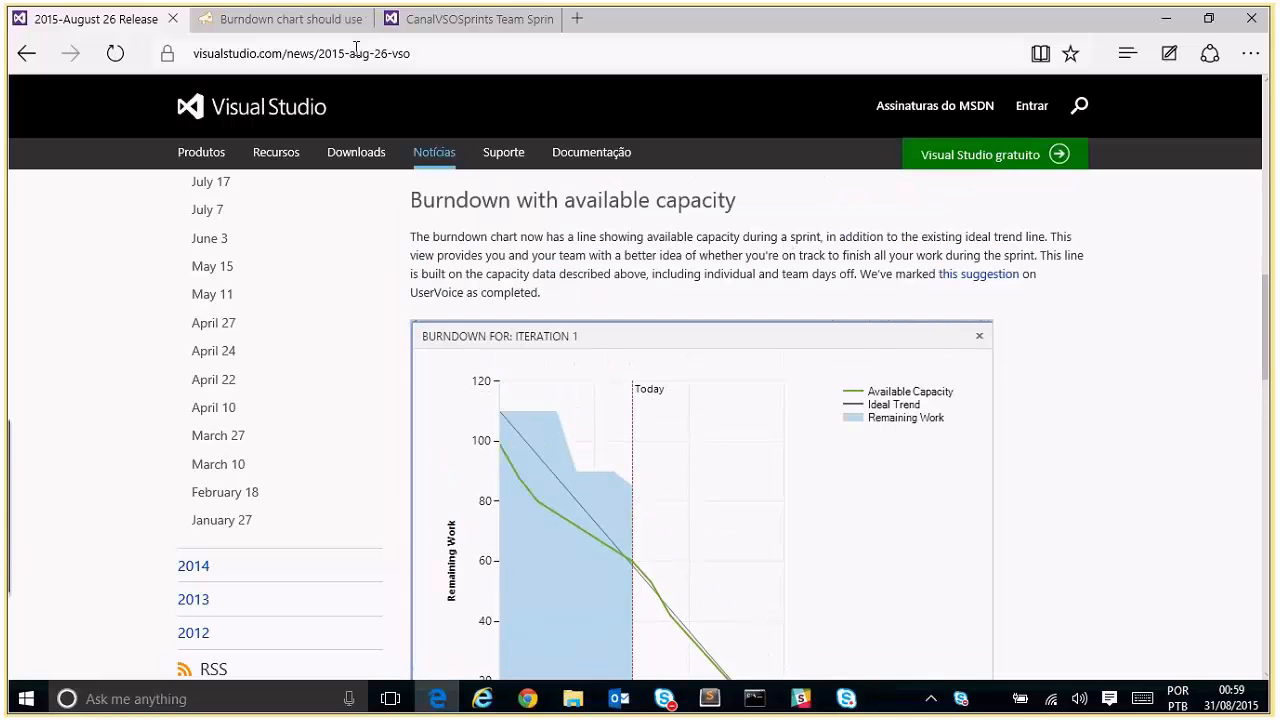
left_click(309, 26)
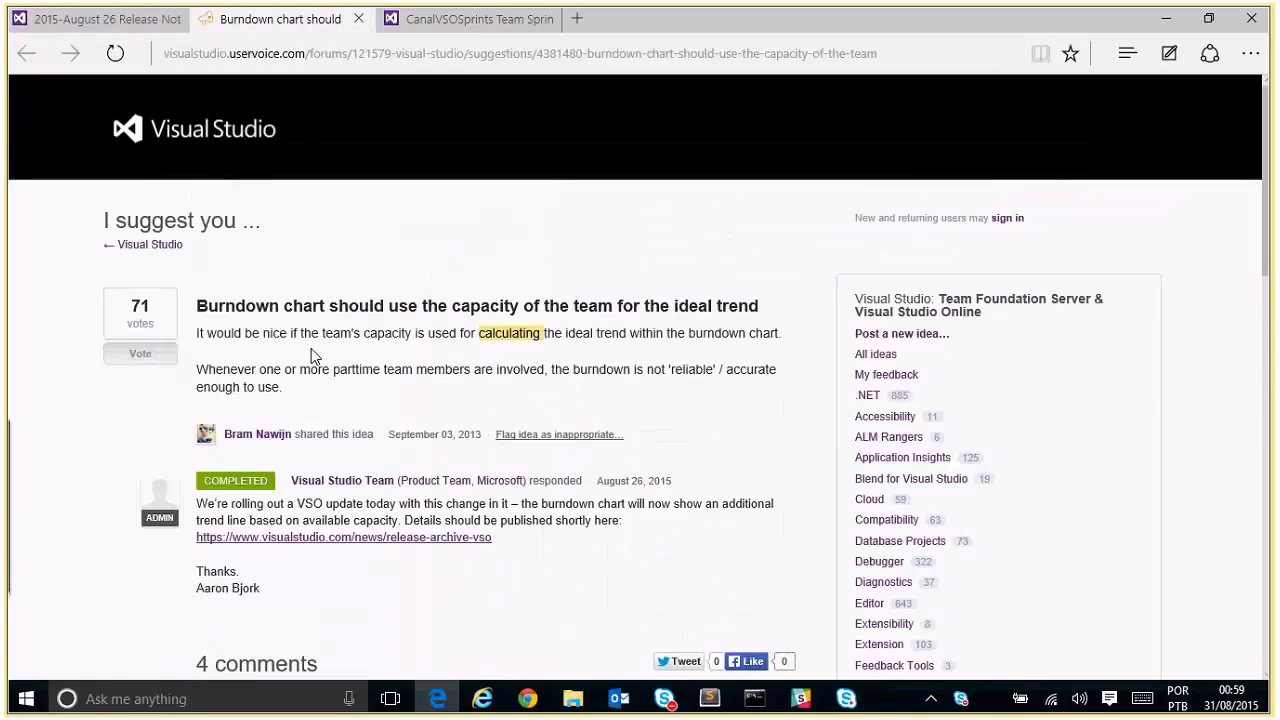
left_click(267, 357)
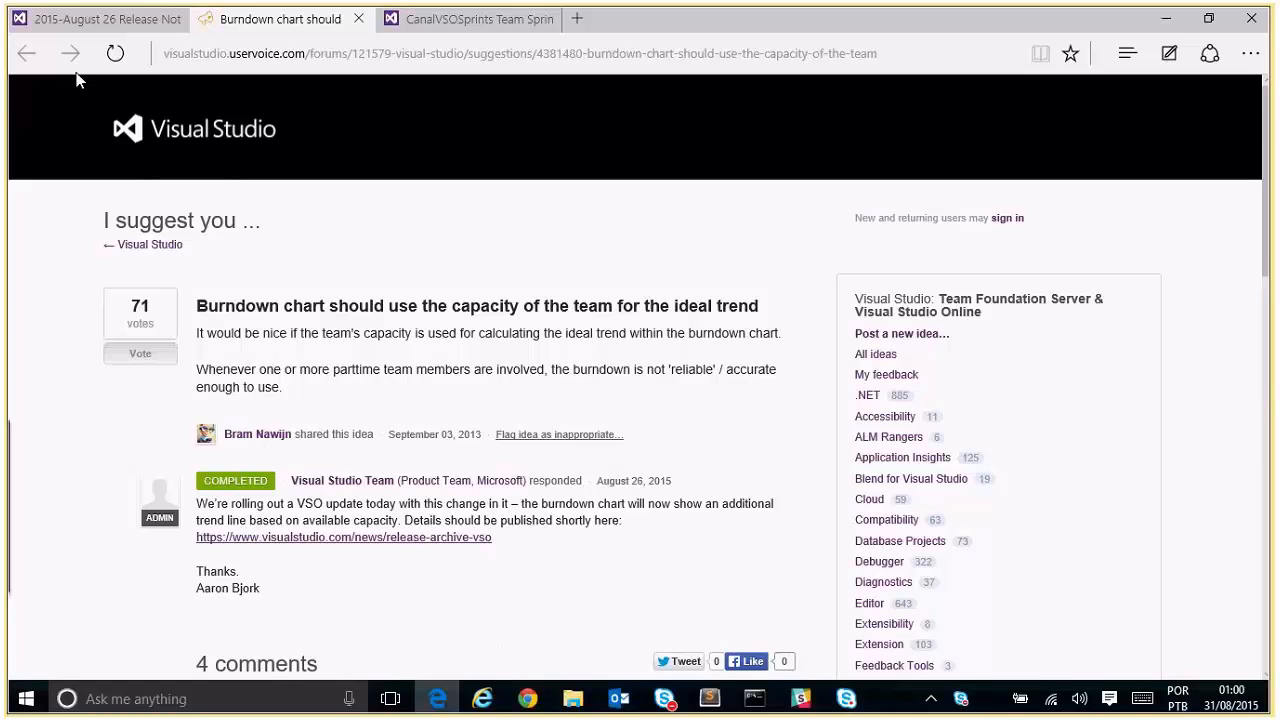
left_click(88, 20)
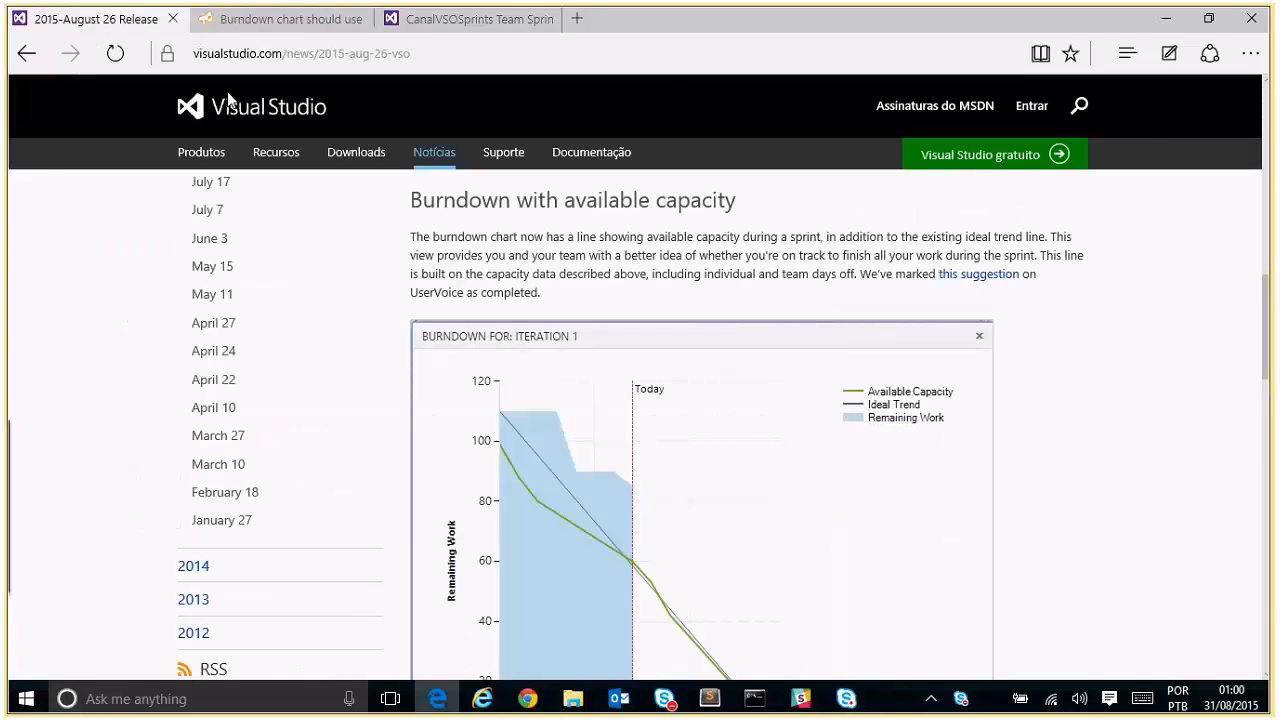
- Go back to the CanalVSOSprints project and view the burndown chart of Sprint 87
left_click(468, 19)
left_click(1155, 183)
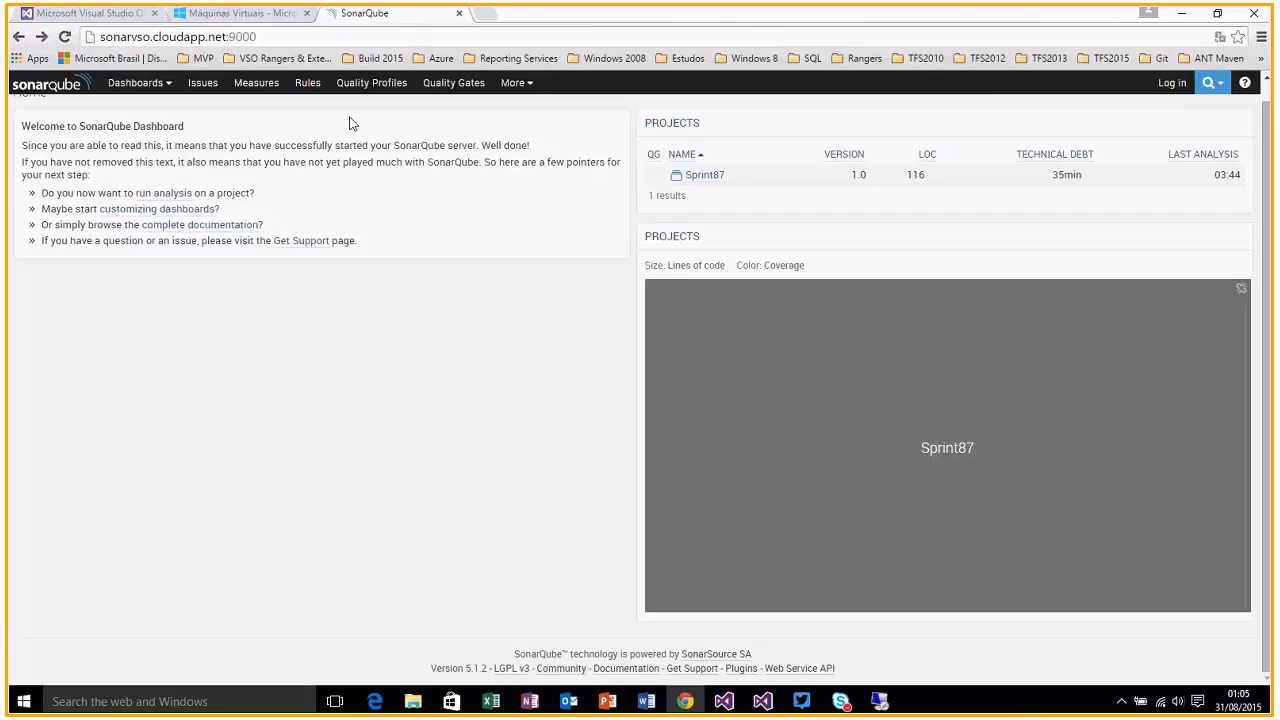
- Check the web address of the SonarQube server showing the Sprint87 project
left_click(410, 37)
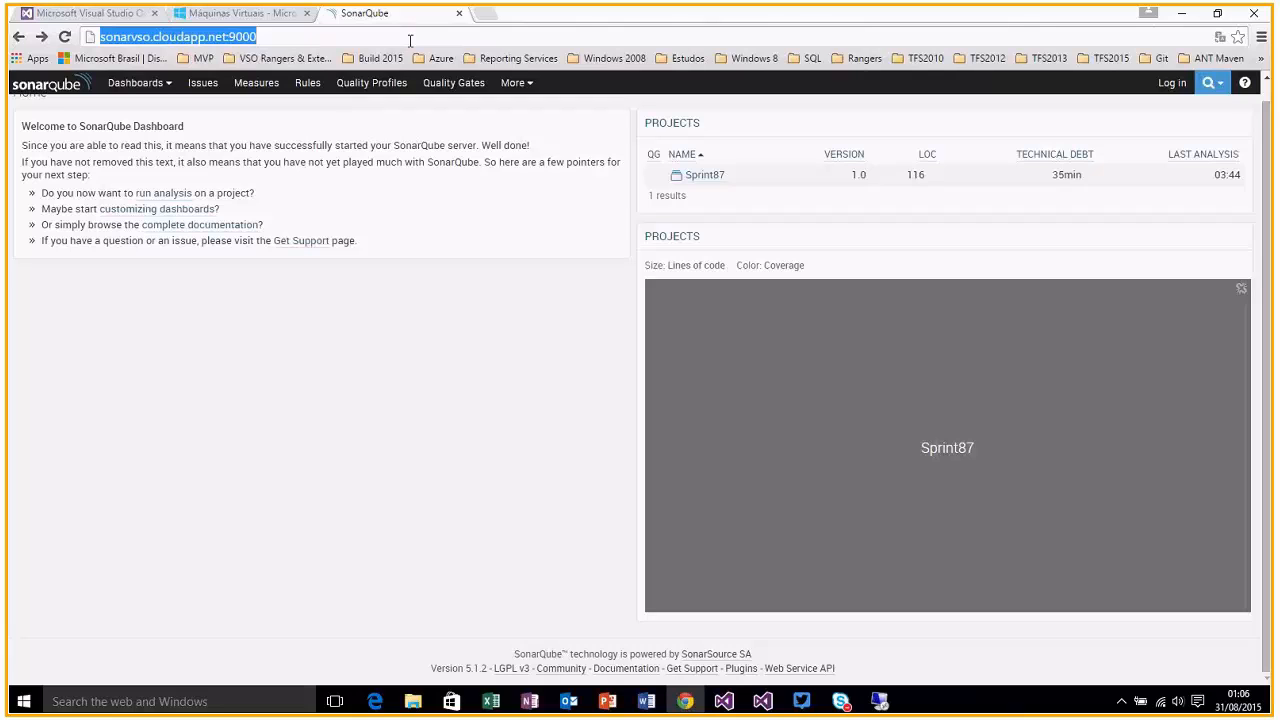
left_click(414, 36)
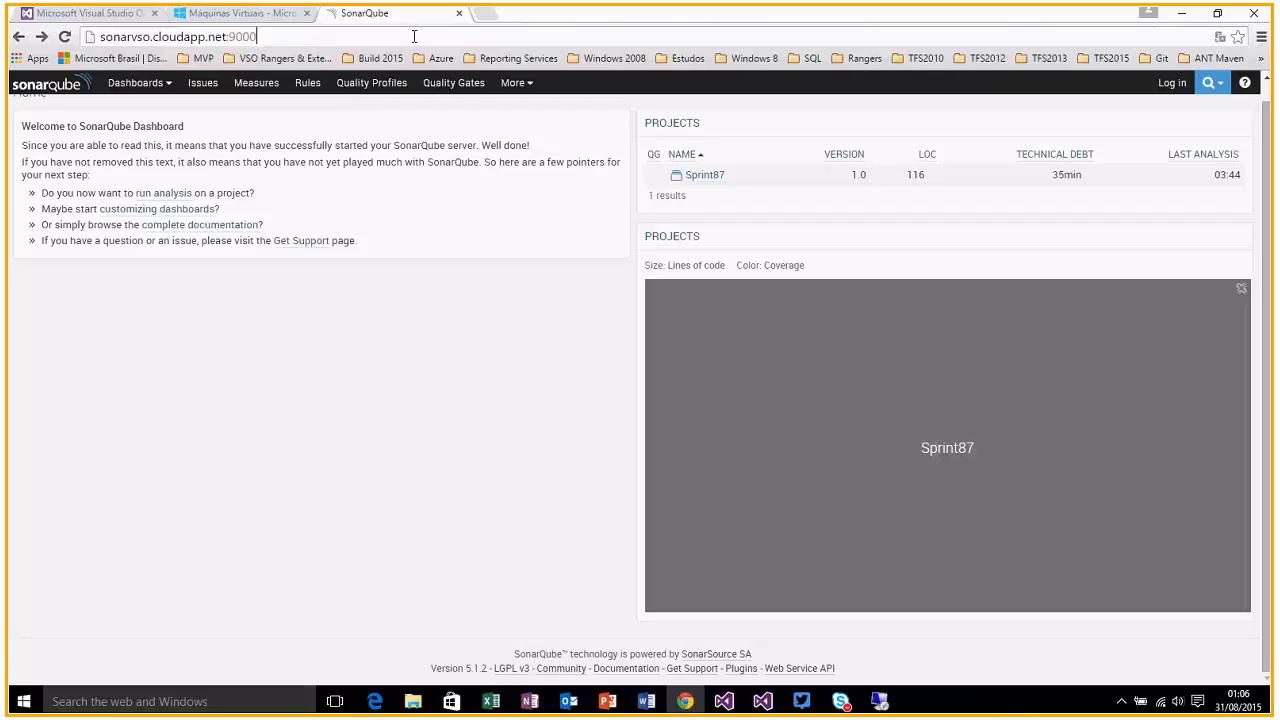
- Open the Sprint 87 build definition for editing and inspect its SonarQube for MSBuild End Analysis and Begin Analysis steps
left_click(103, 17)
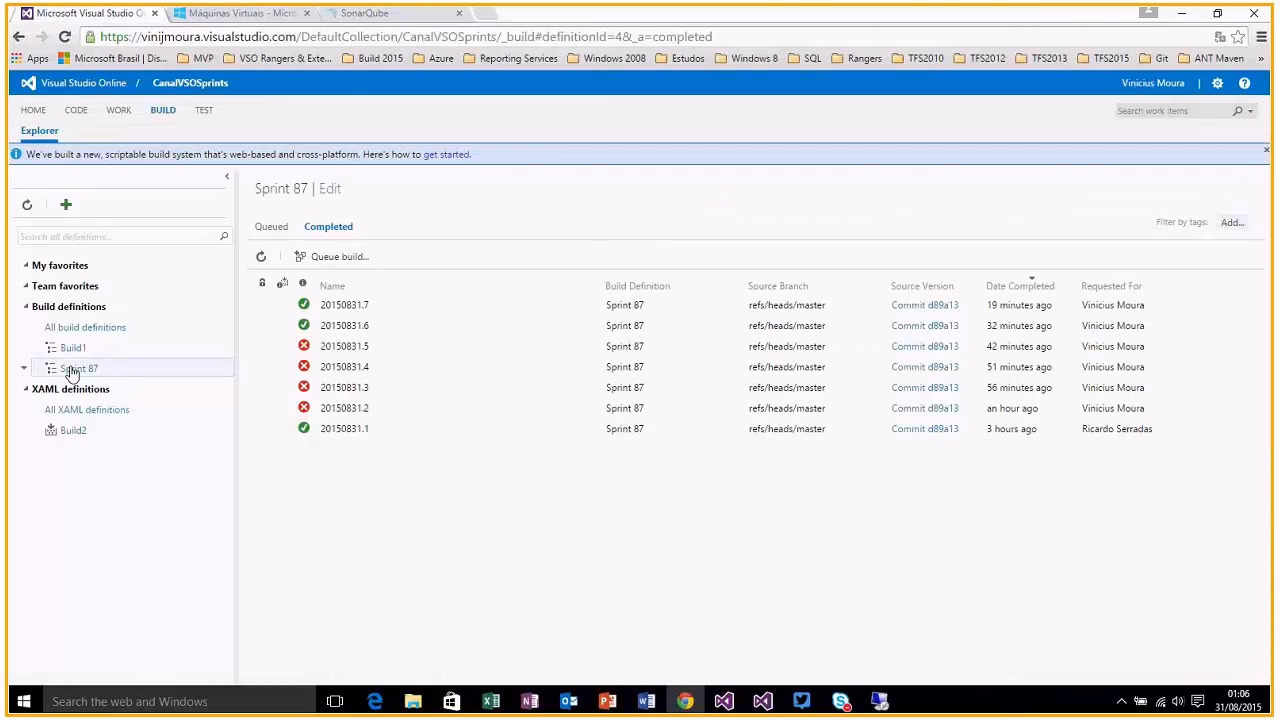
left_click(25, 370)
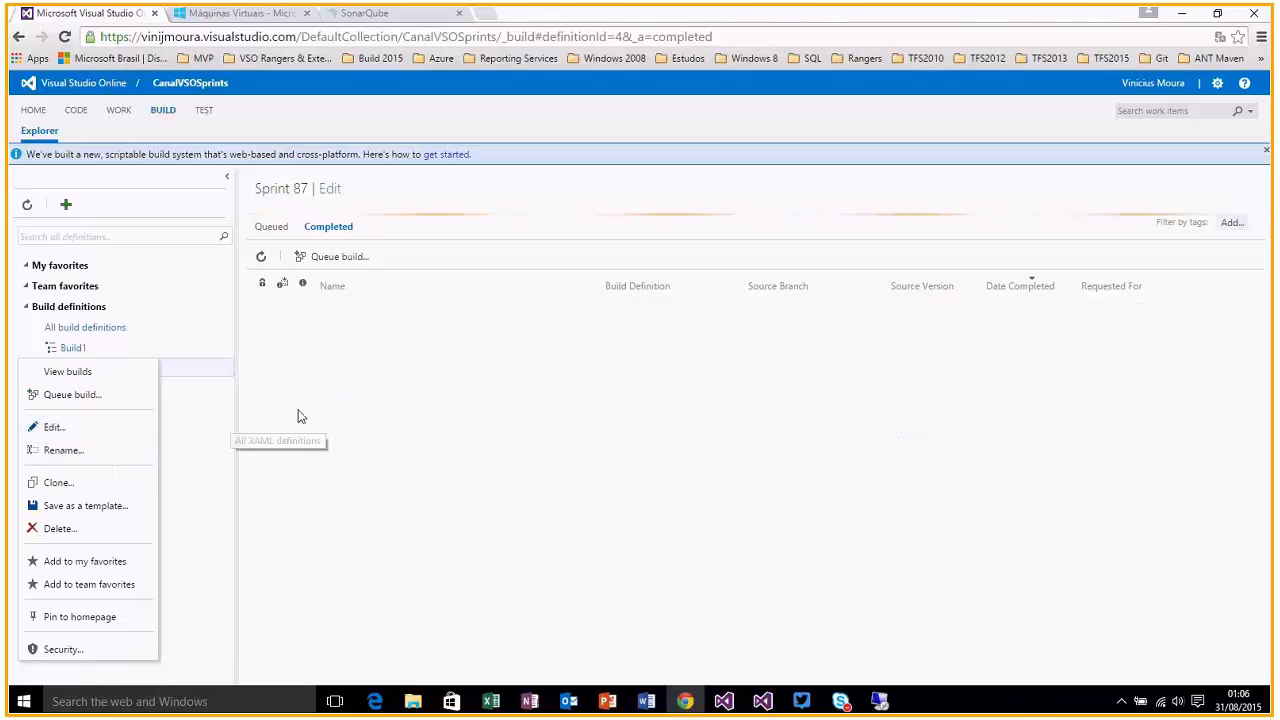
left_click(66, 428)
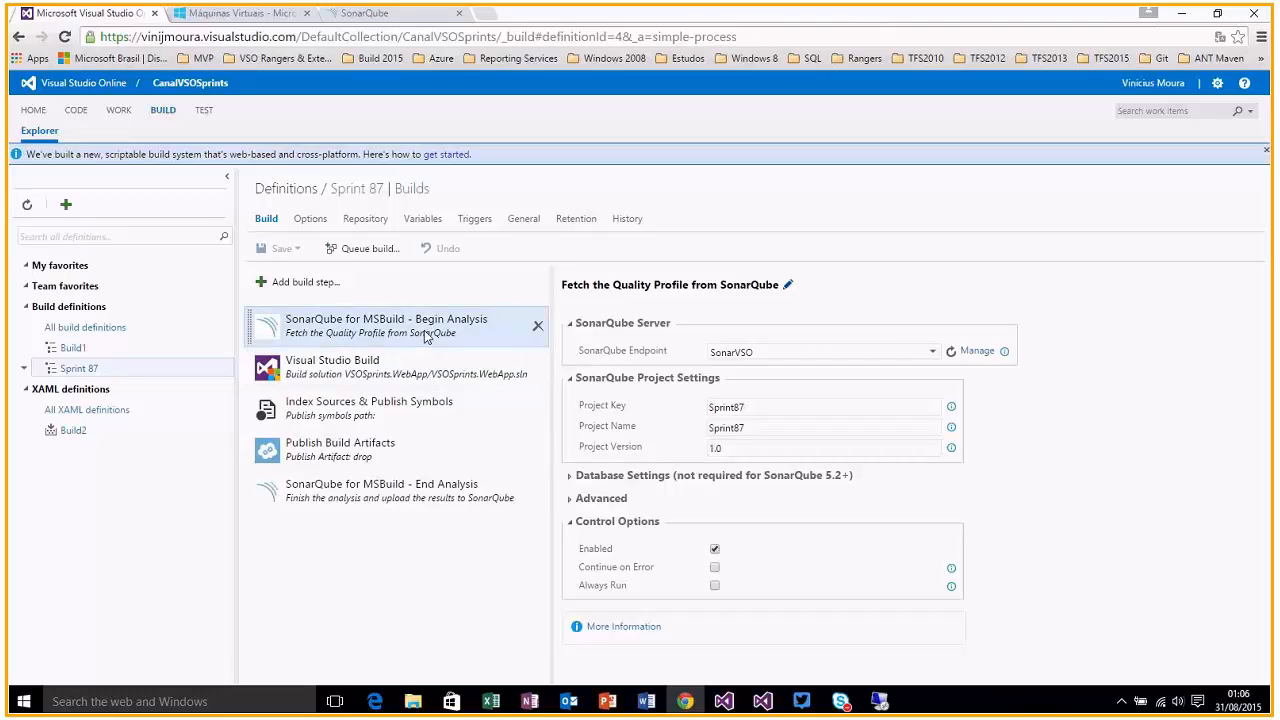
left_click(346, 488)
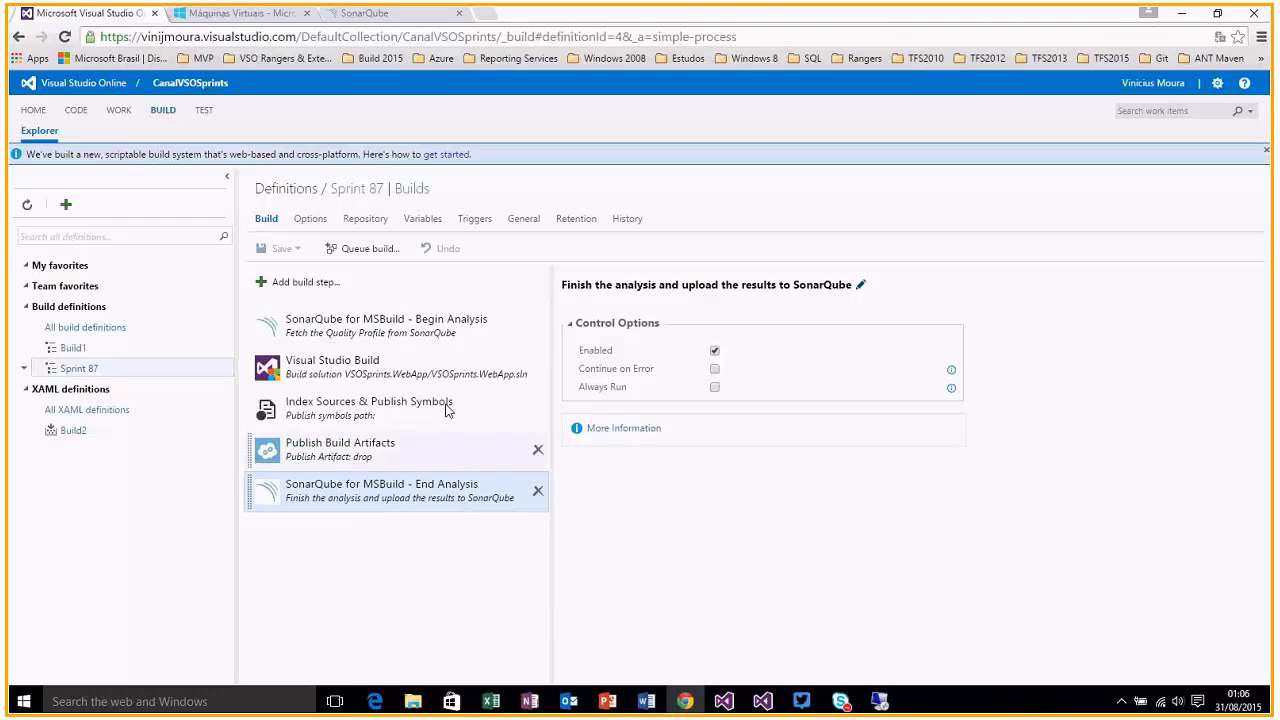
left_click(424, 342)
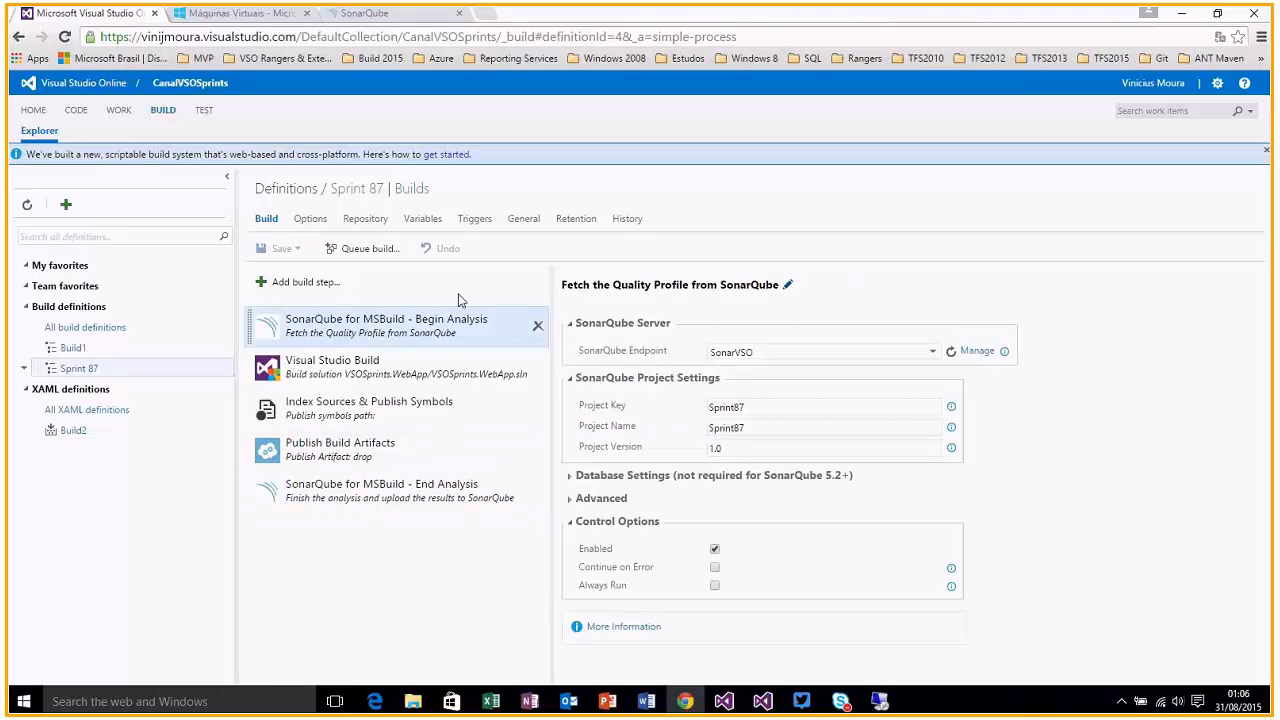
- Switch to the sonarvso.cloudapp.net remote desktop, check the SonarQube dashboard served on localhost, and return to the build definition
left_click(878, 702)
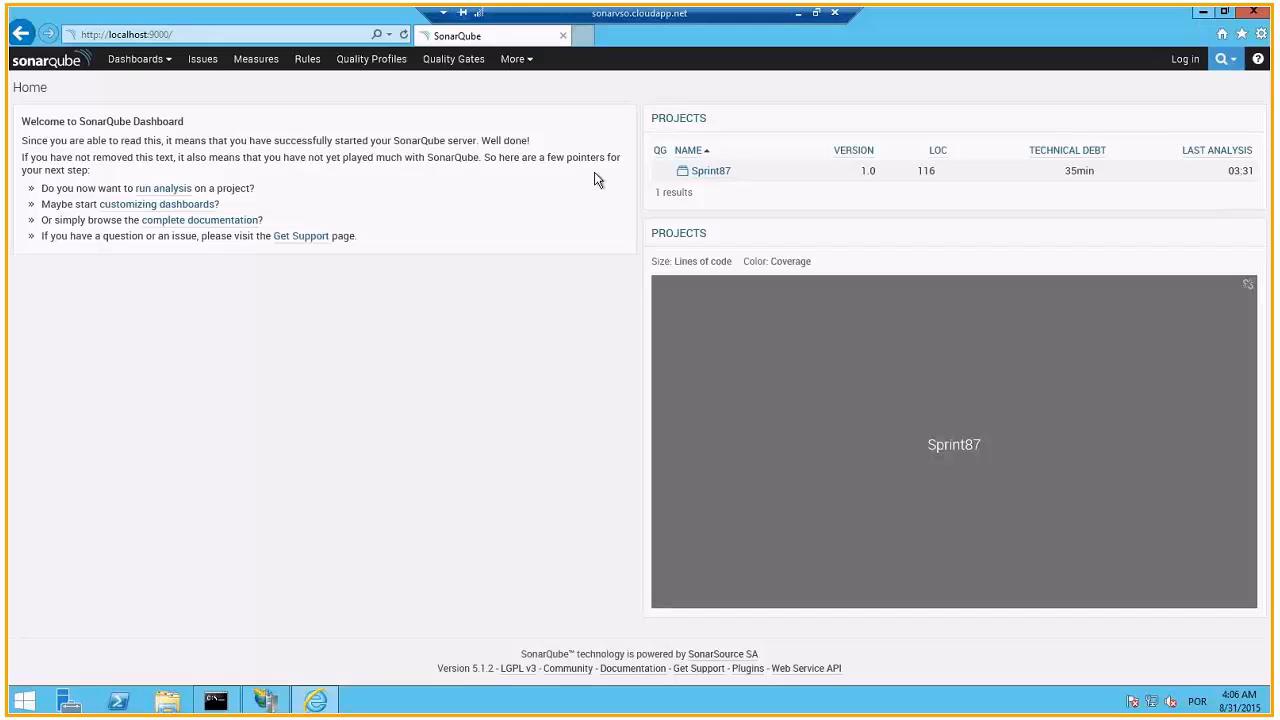
left_click(198, 40)
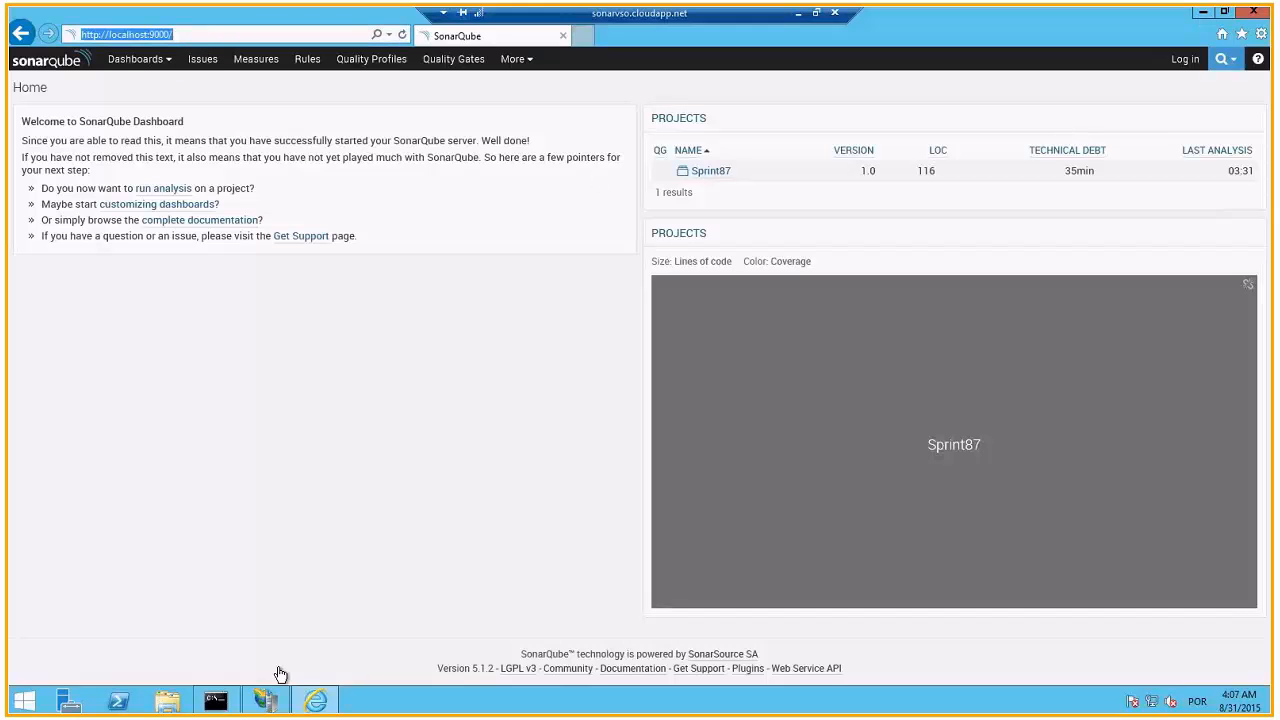
left_click(1205, 15)
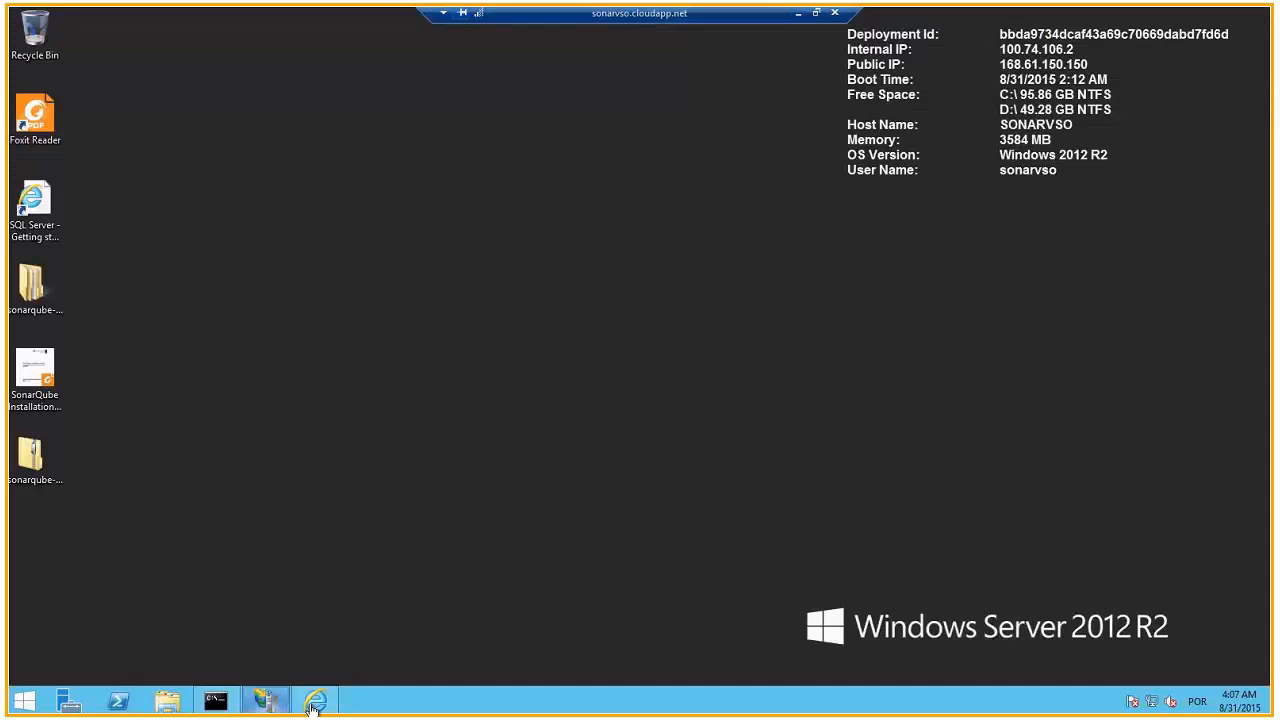
left_click(797, 14)
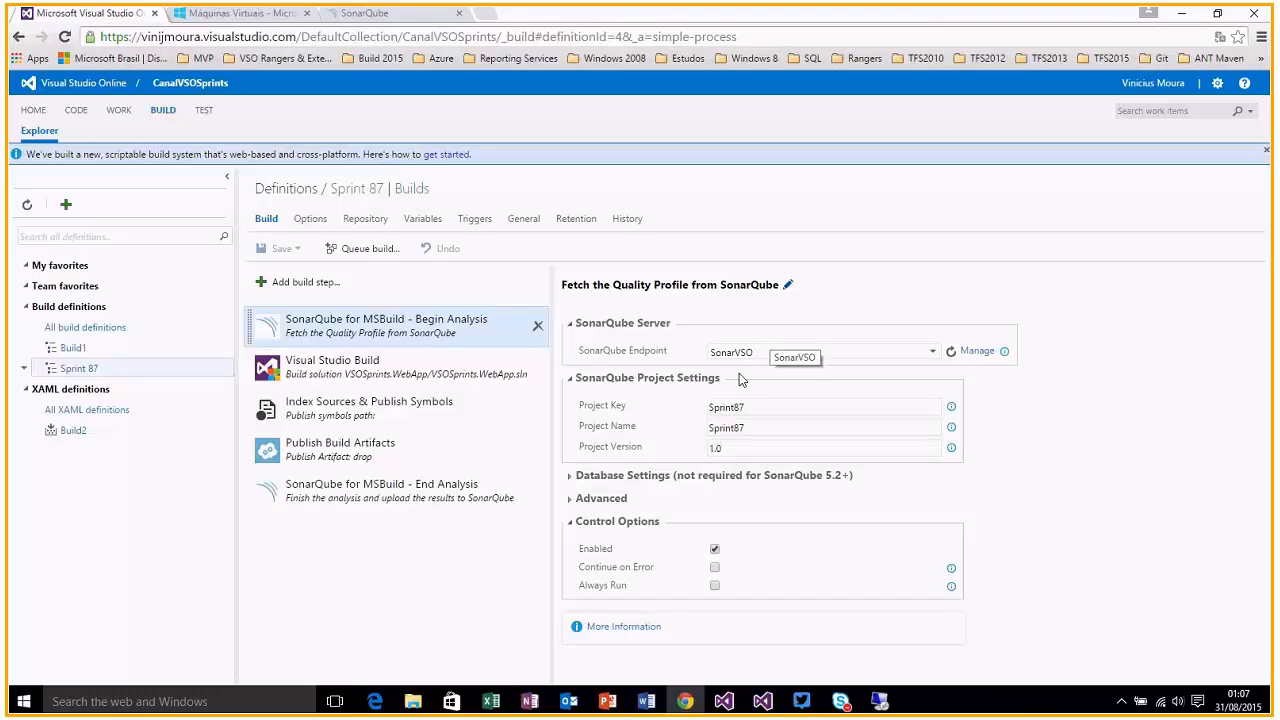
- Examine the SonarQube project settings and database settings of the Begin Analysis build step
left_click(753, 407)
double_click(753, 407)
left_click_drag(758, 428, 706, 433)
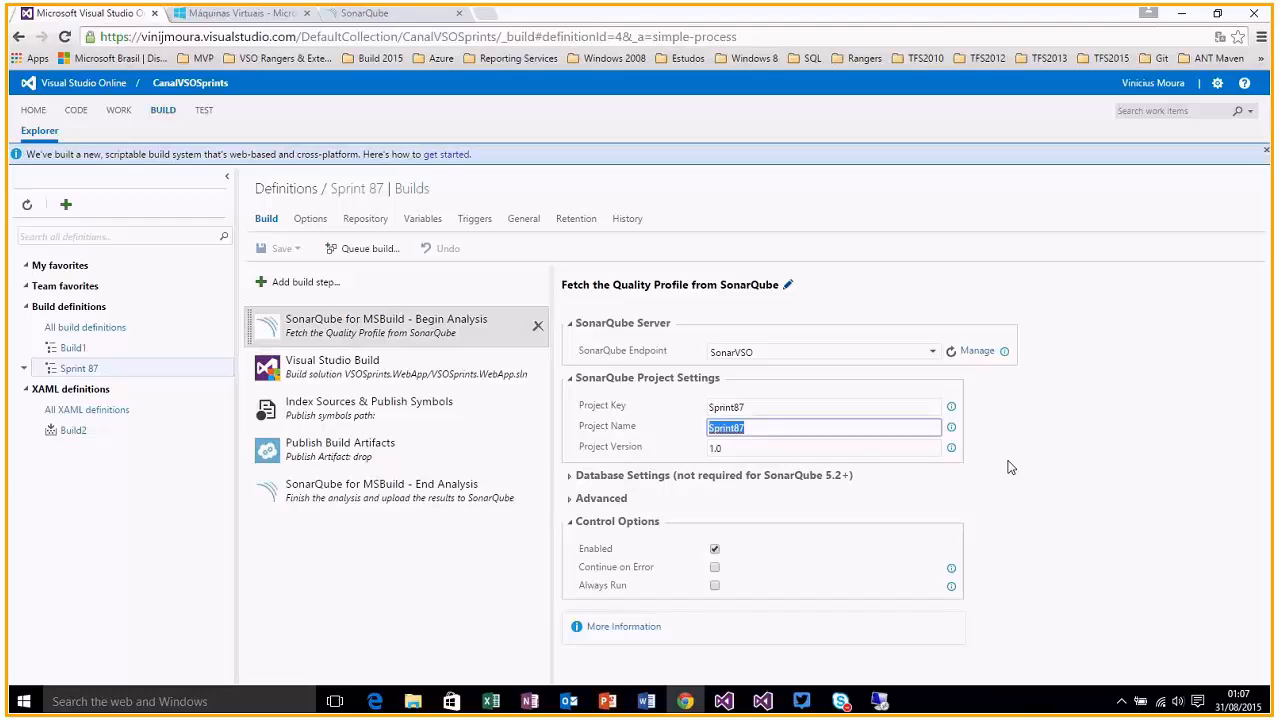
left_click(572, 478)
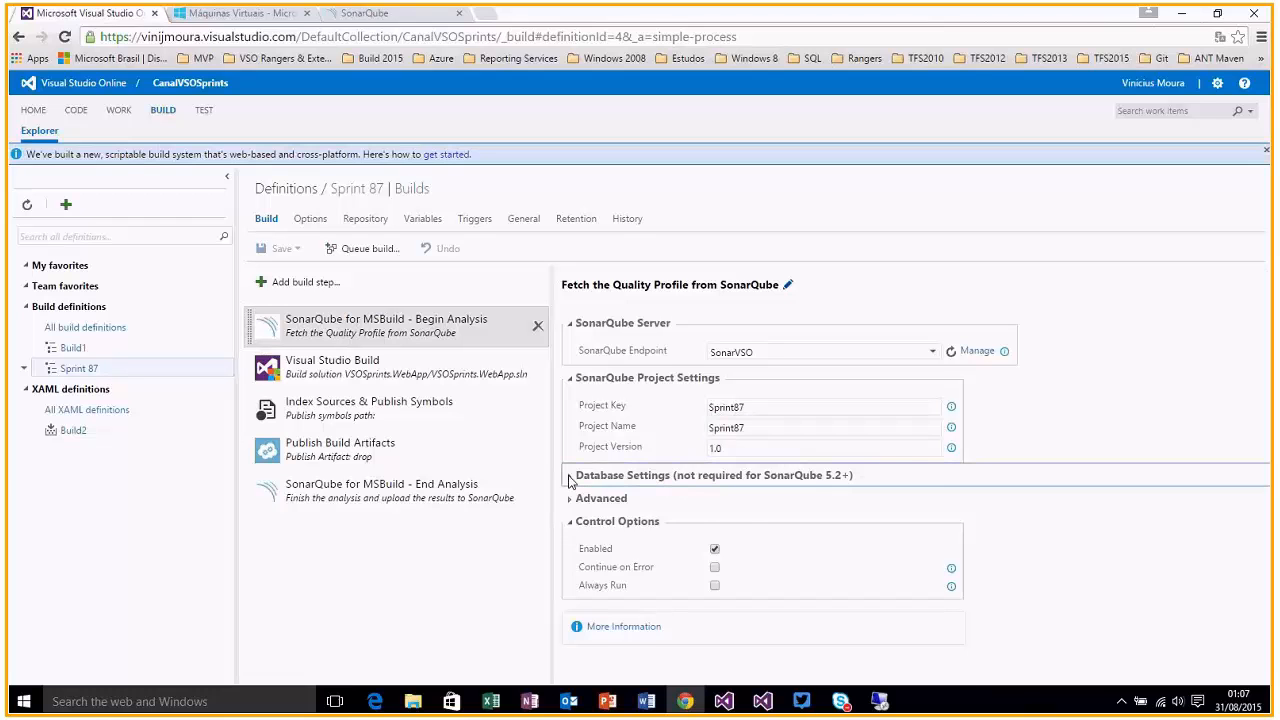
left_click(570, 478)
scroll(830, 478, "down", 1)
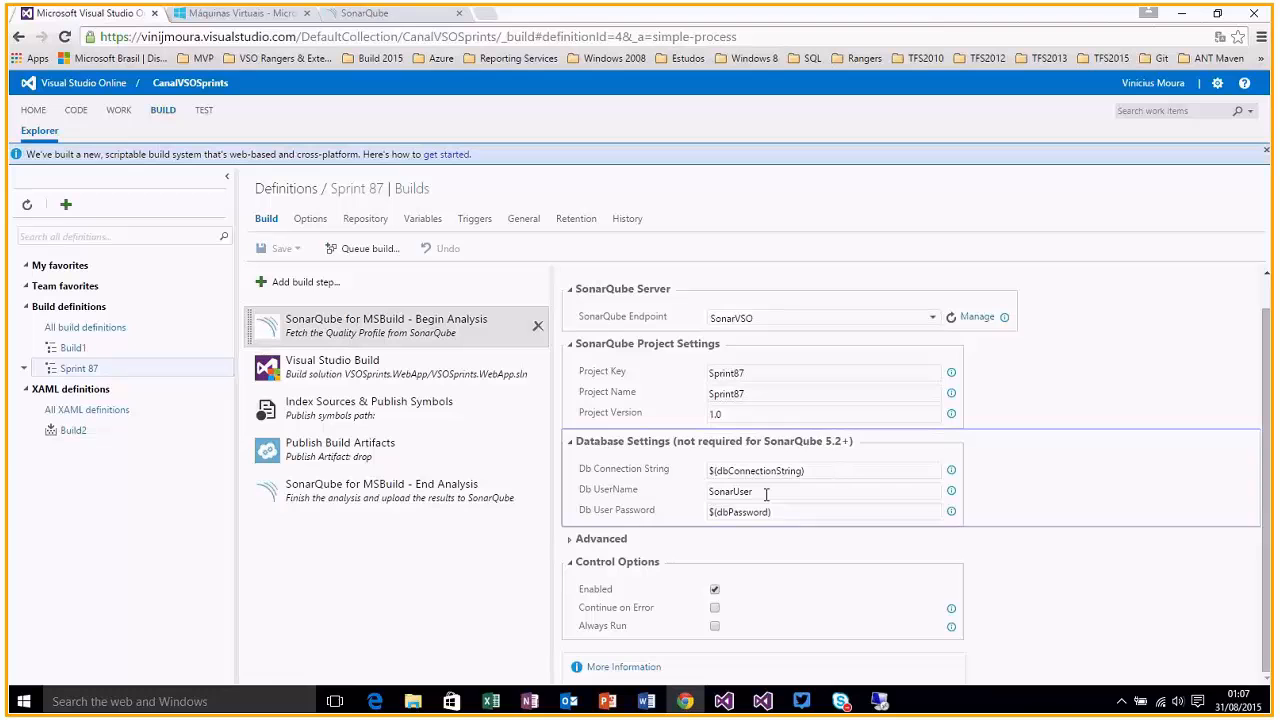
left_click(795, 513)
left_click(787, 499)
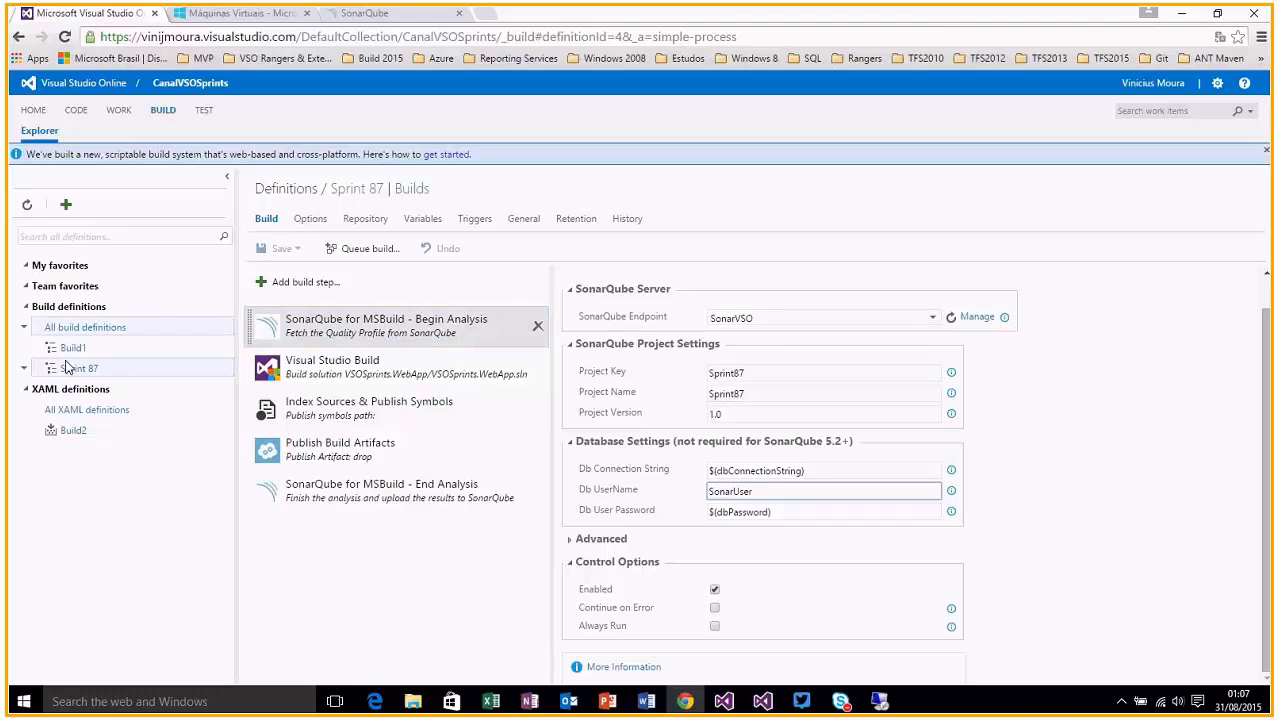
- Set the SonarQube project version to 1.1 in the Begin Analysis step and save the build definition
right_click(24, 376)
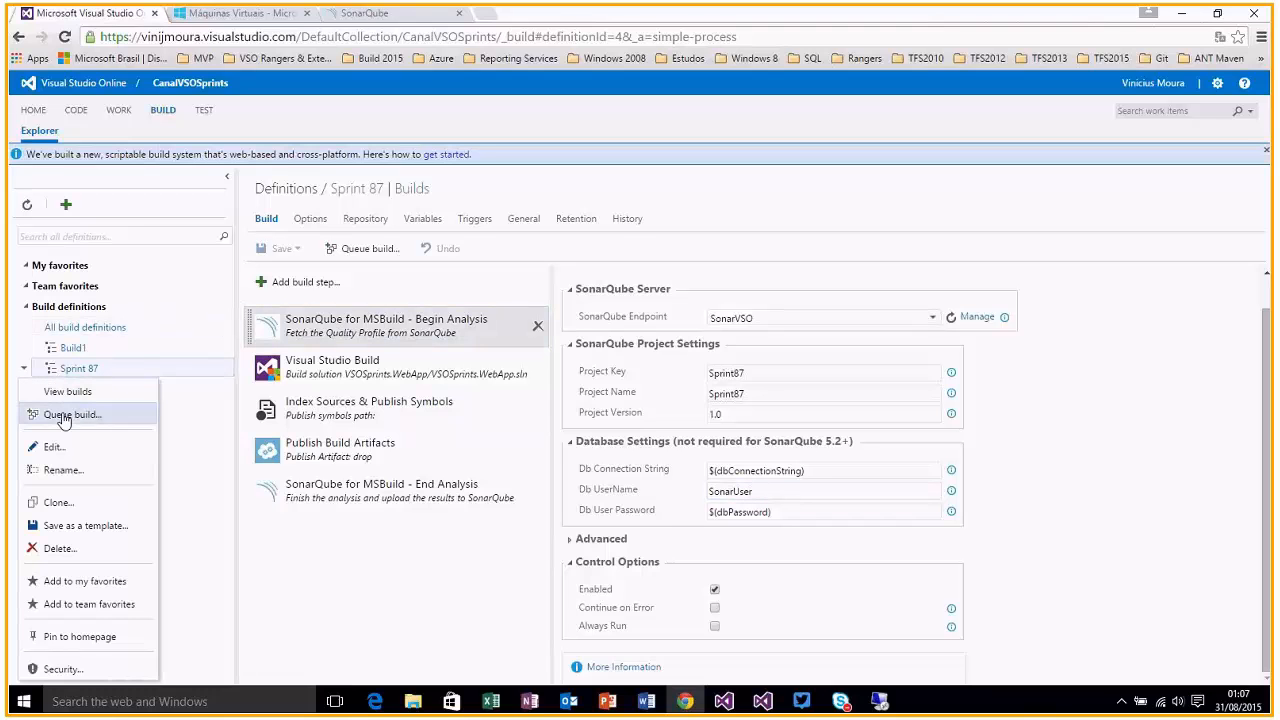
left_click(738, 413)
key("BackSpace")
type("1")
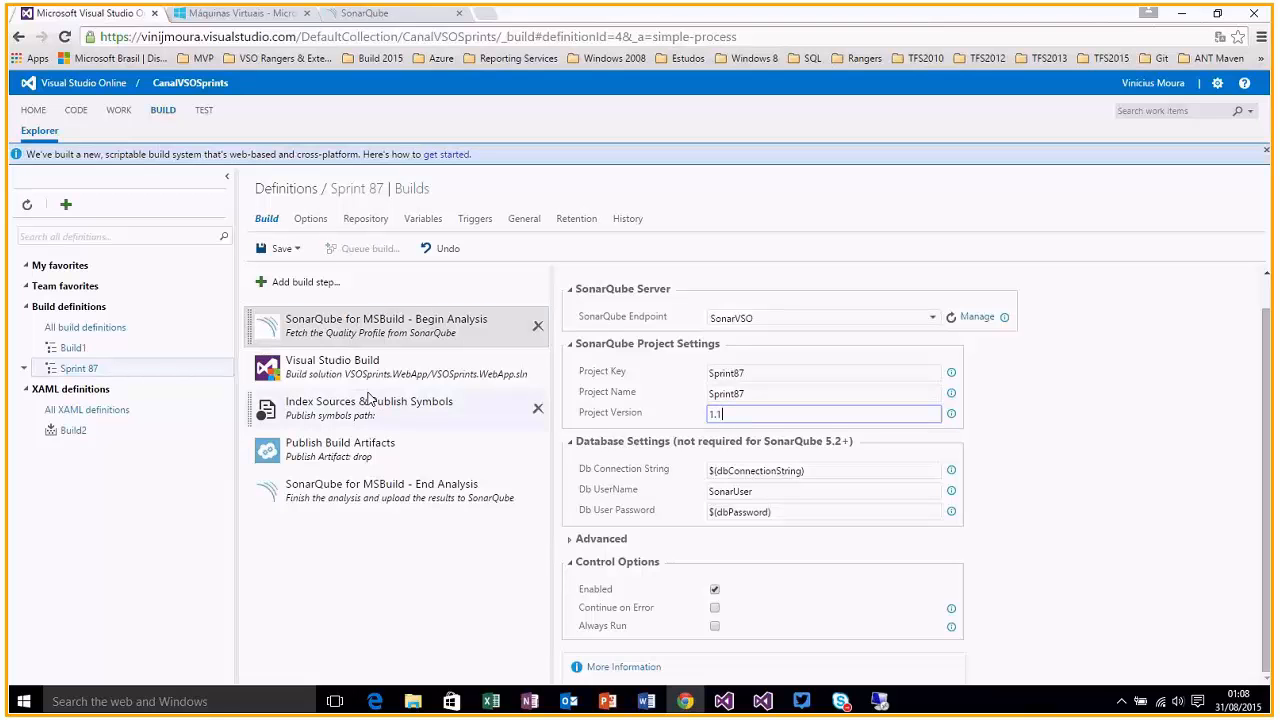
left_click(269, 254)
left_click(757, 472)
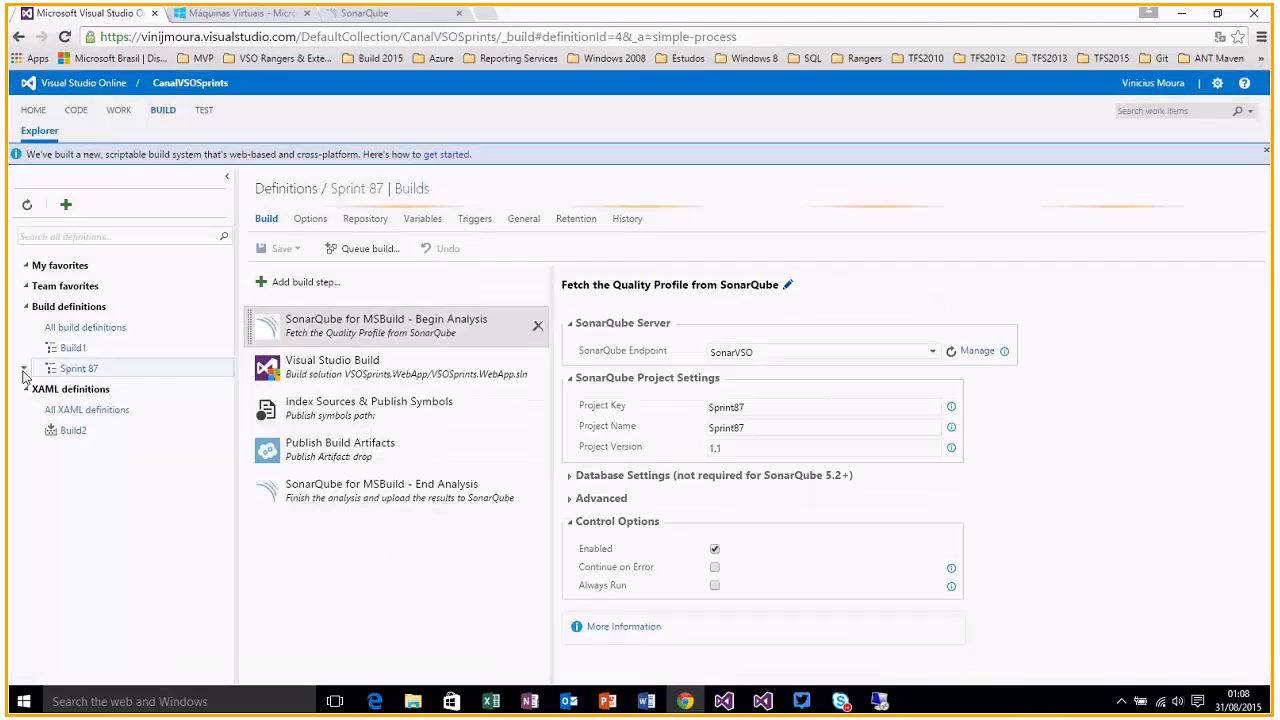
- Queue a Sprint 87 build on the Hosted queue from the master branch, keeping the debug configuration and any cpu platform
left_click(24, 370)
left_click(70, 394)
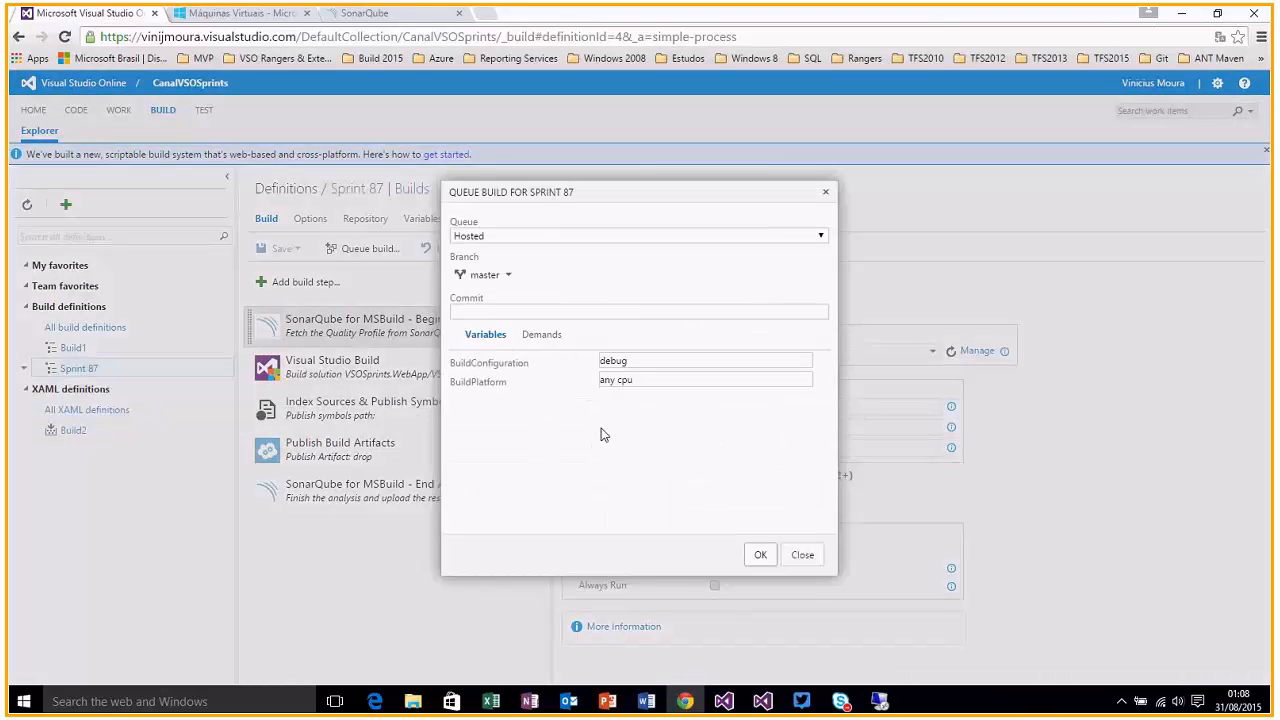
left_click(761, 555)
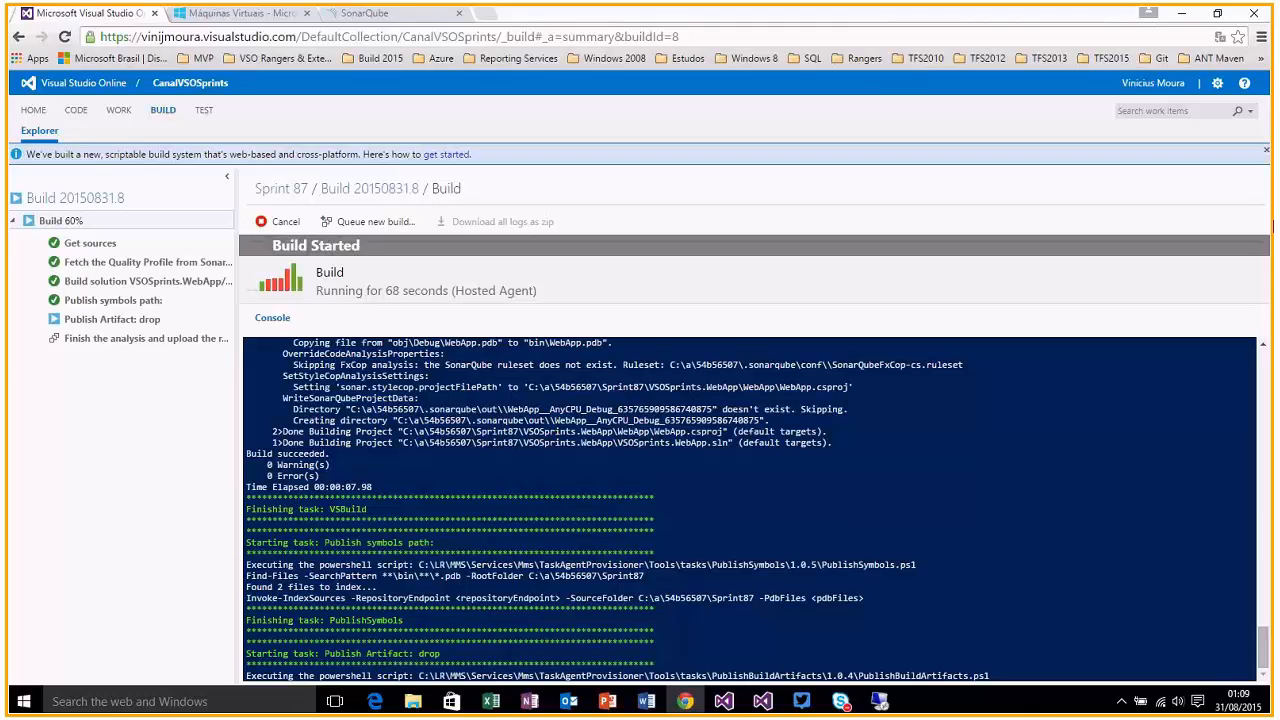
- Switch to the Azure portal and check the Sonar endpoint of the sonarvso virtual machine
left_click(246, 17)
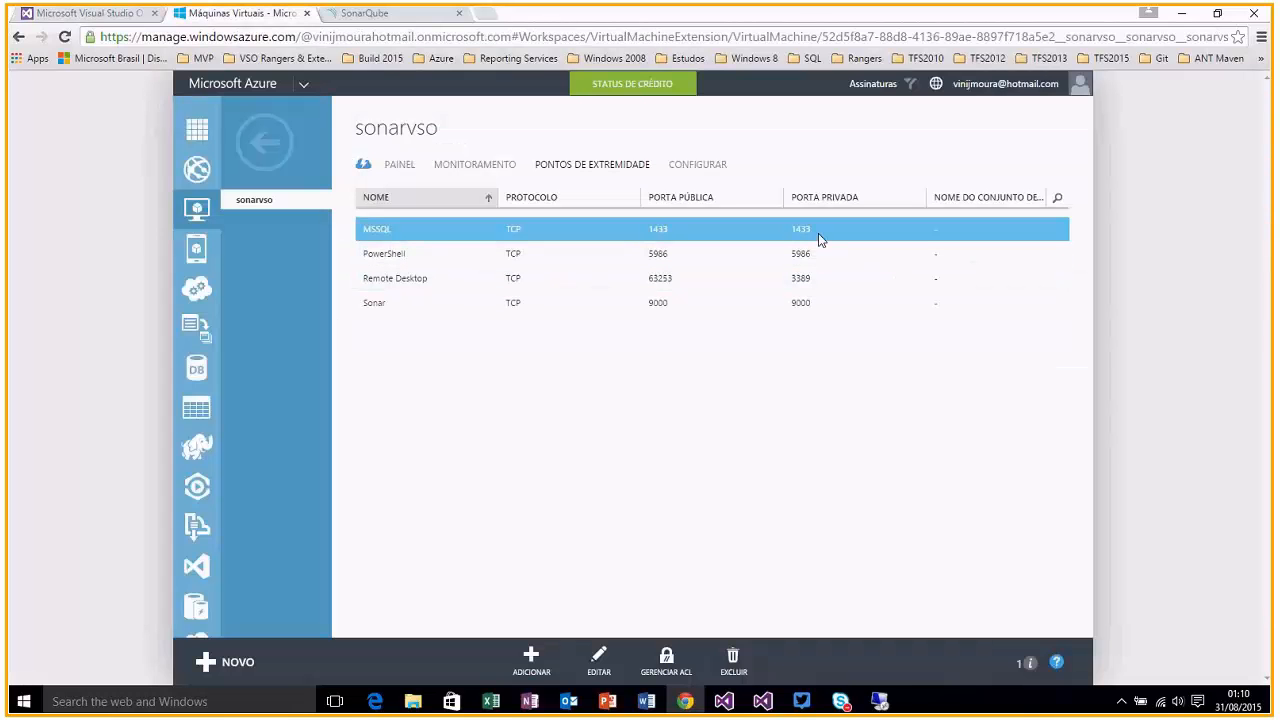
left_click(481, 309)
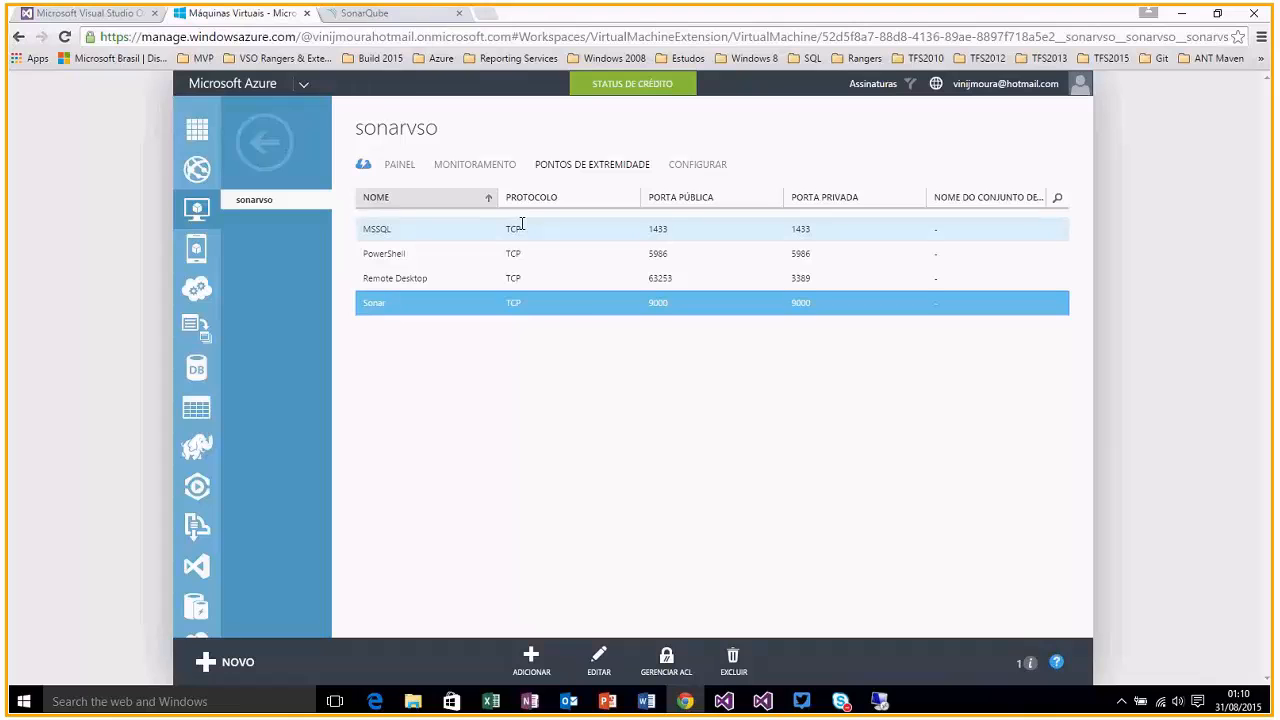
- Return to Visual Studio Online and check the end of the Sprint 87 build's console log
left_click(109, 20)
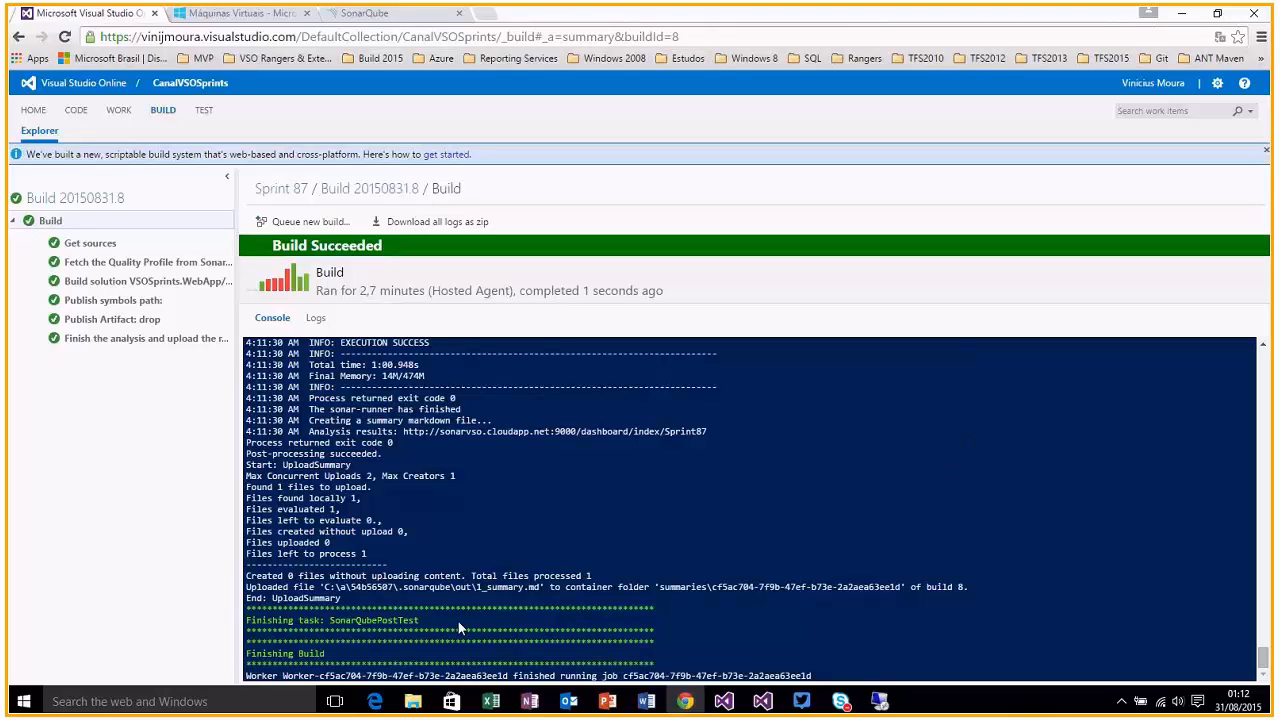
left_click_drag(251, 654, 549, 663)
left_click(549, 663)
- Switch to SonarQube, refresh the project list and examine the main dashboard of the Sprint87 project
left_click(390, 13)
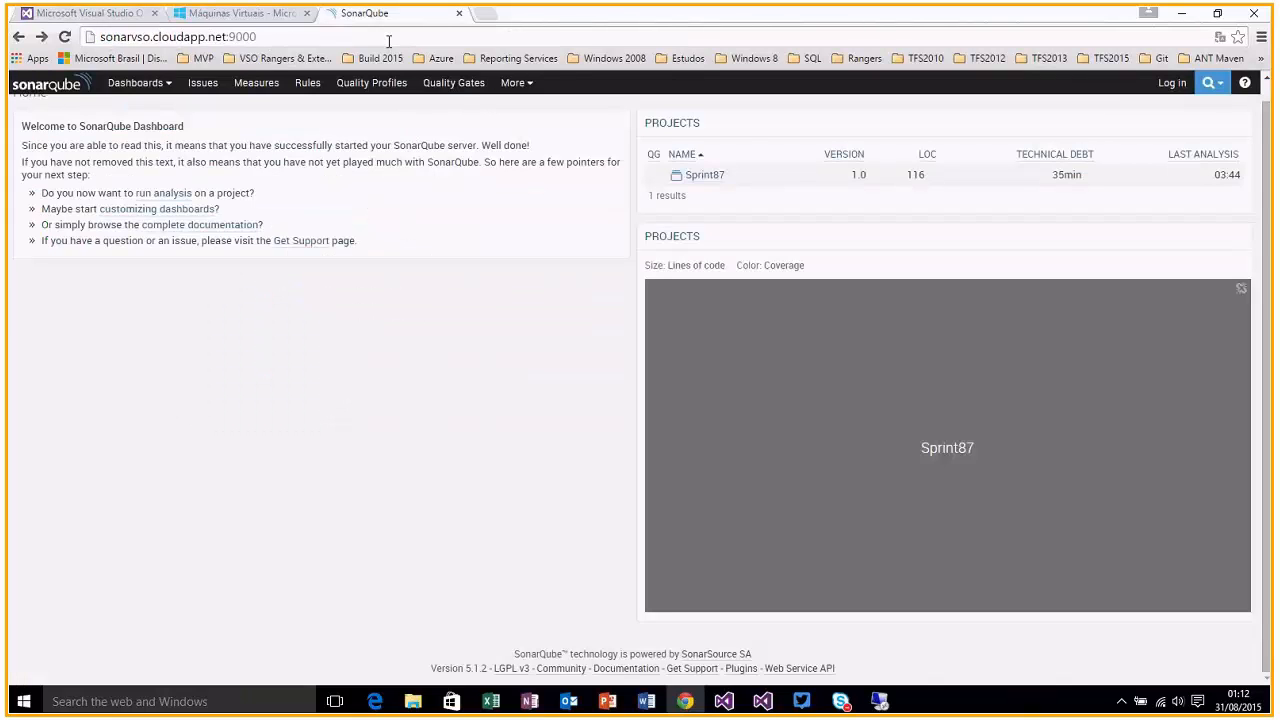
left_click(65, 38)
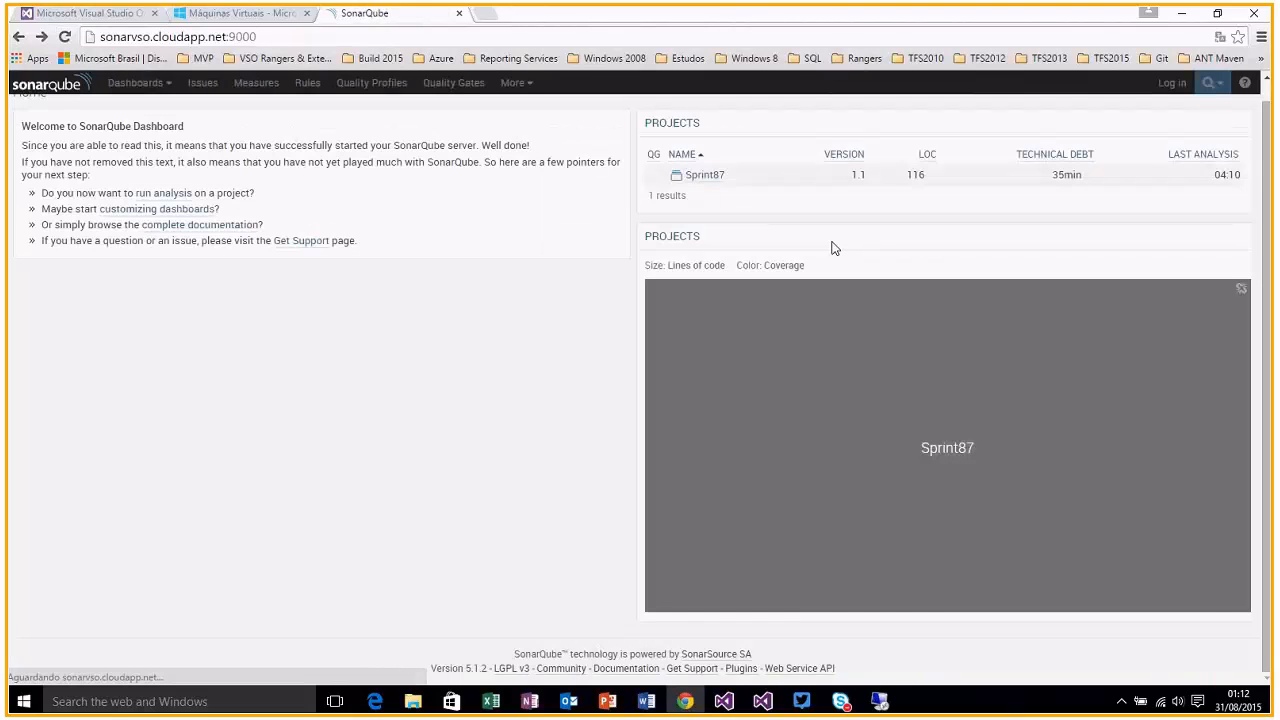
left_click(714, 186)
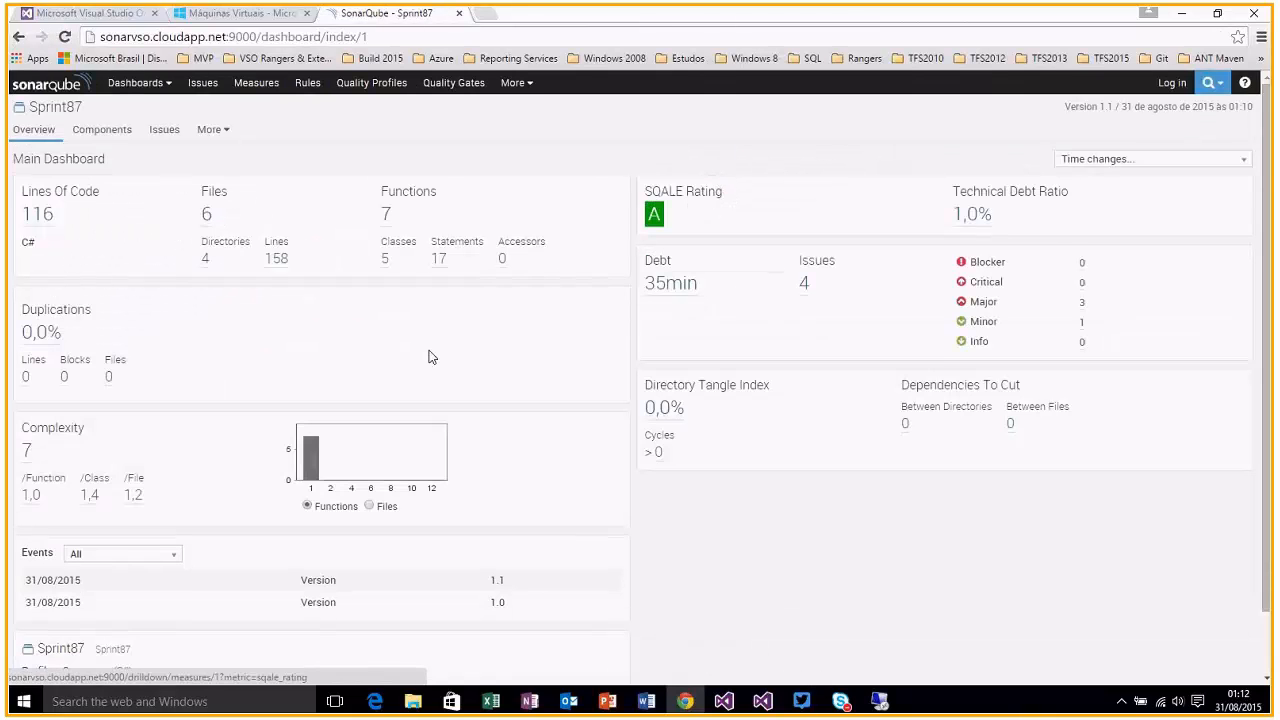
scroll(430, 360, "down", 2)
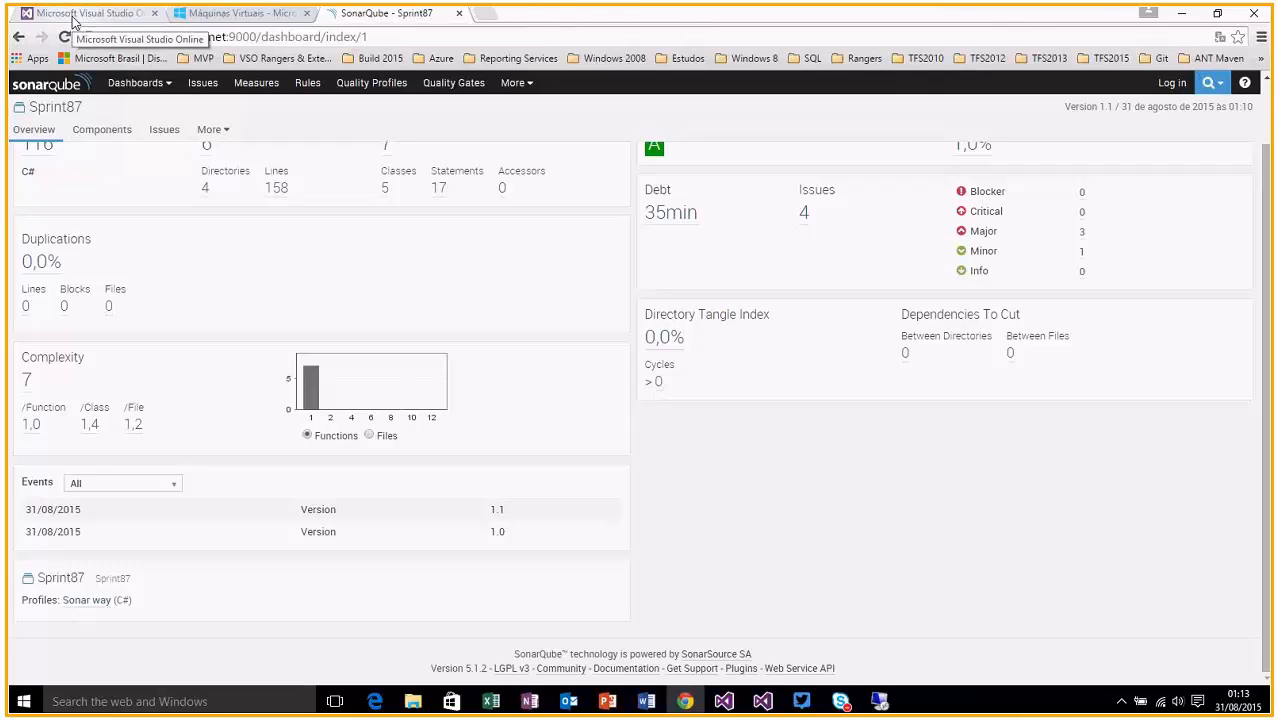
- Open the Time Machine dashboard of Sprint87 and enlarge the page to 150%
left_click(229, 142)
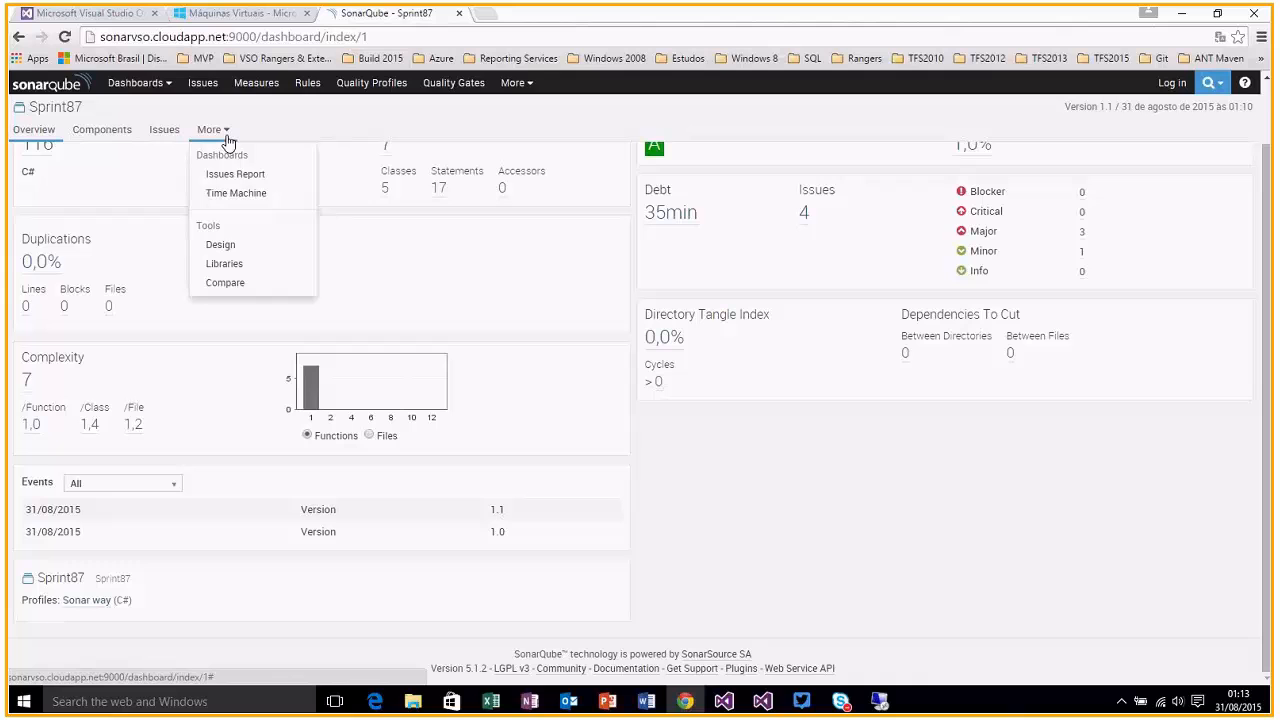
left_click(277, 202)
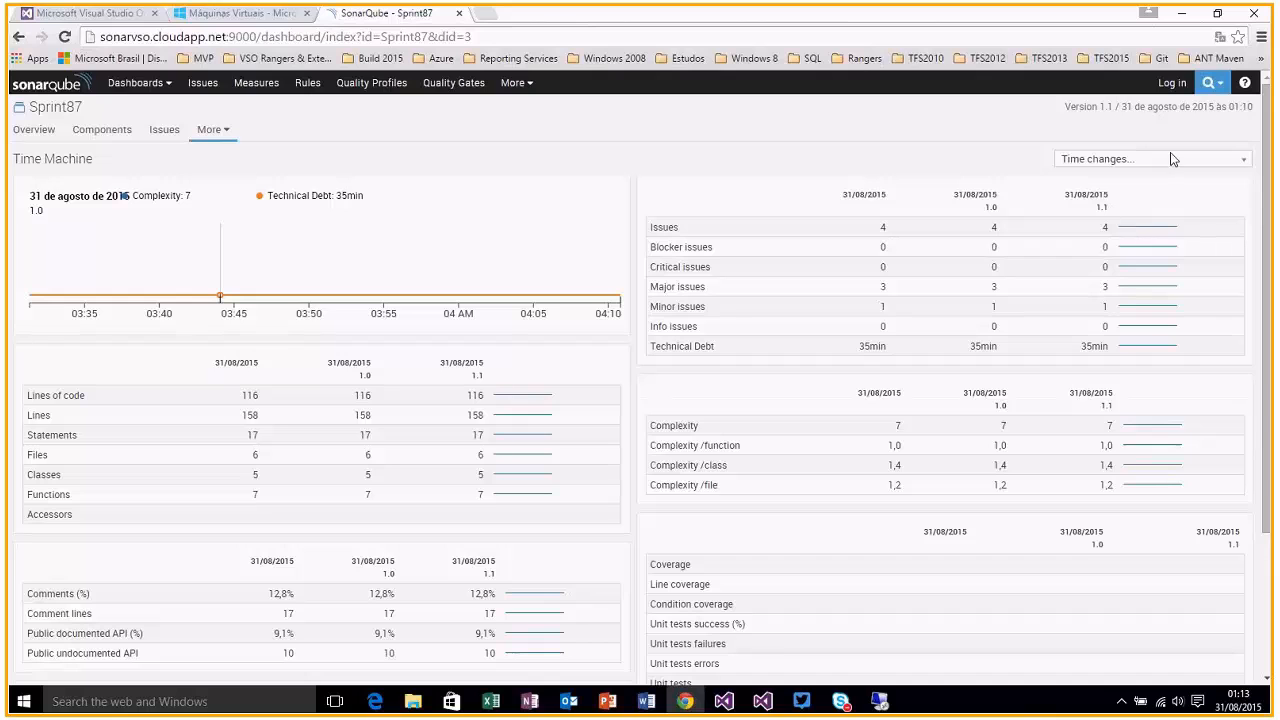
left_click(1261, 37)
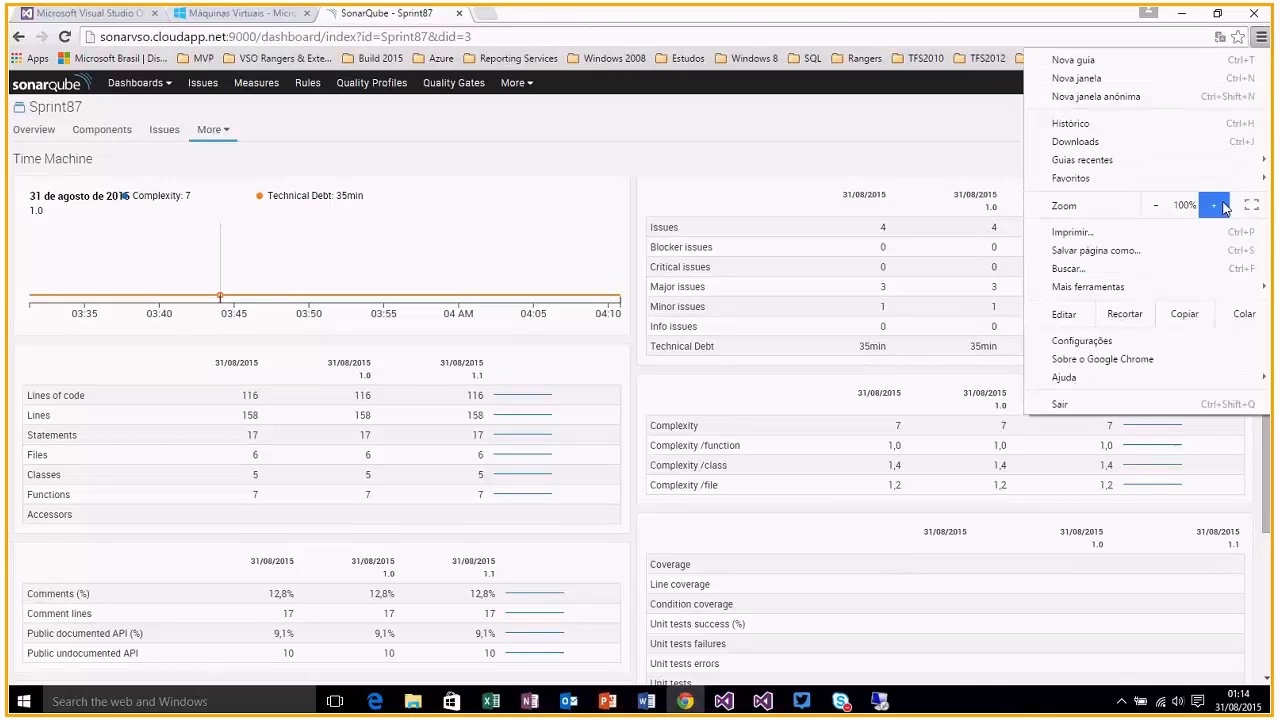
left_click(1214, 206)
left_click(1222, 206)
left_click(1222, 206)
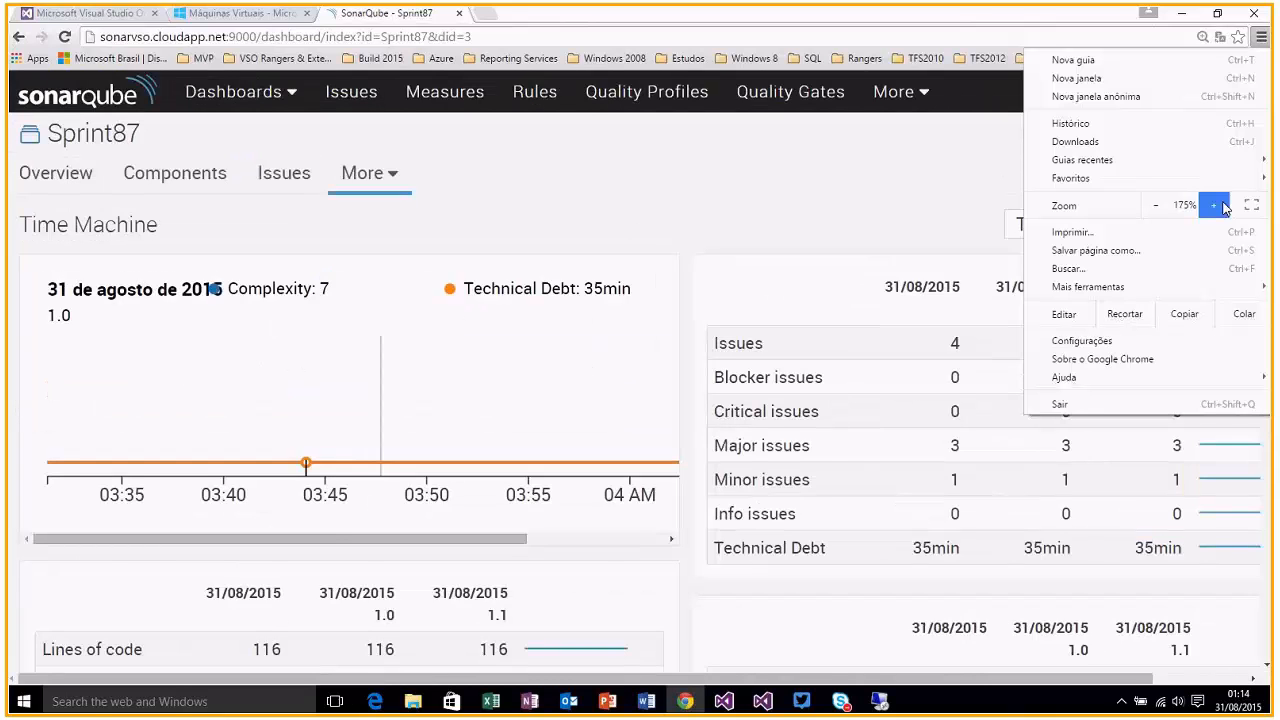
left_click(1155, 206)
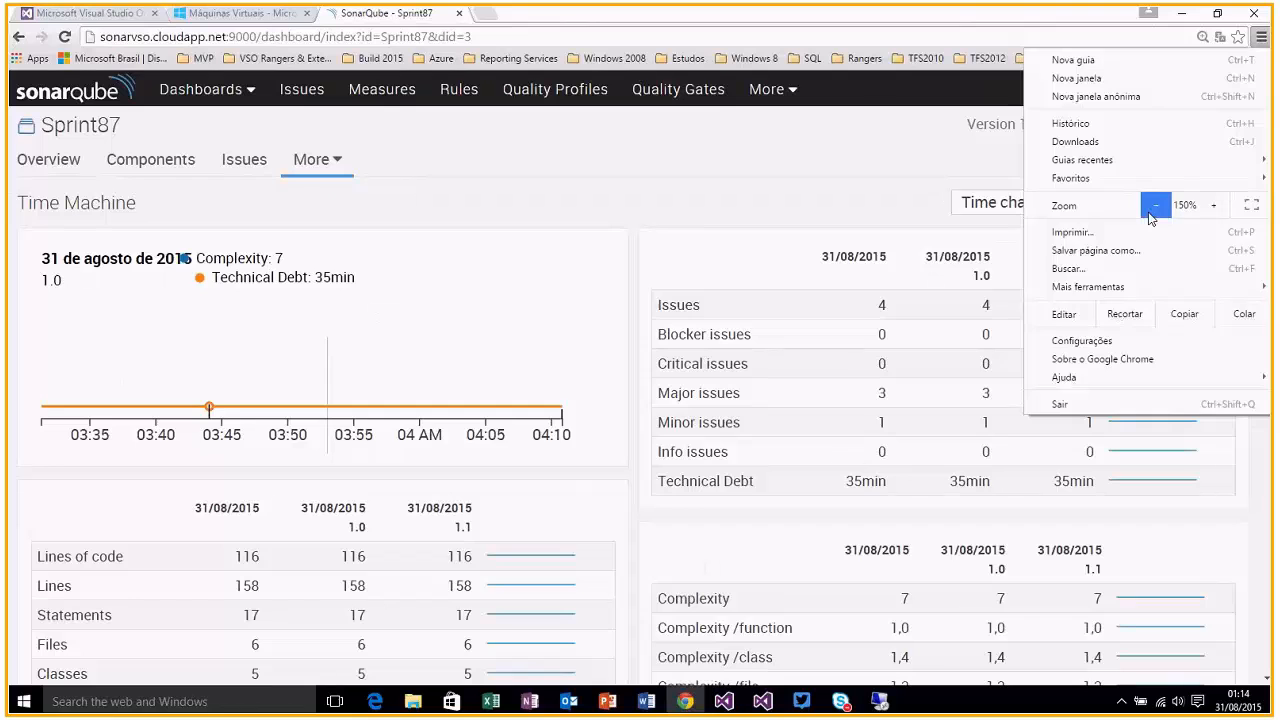
left_click(1008, 316)
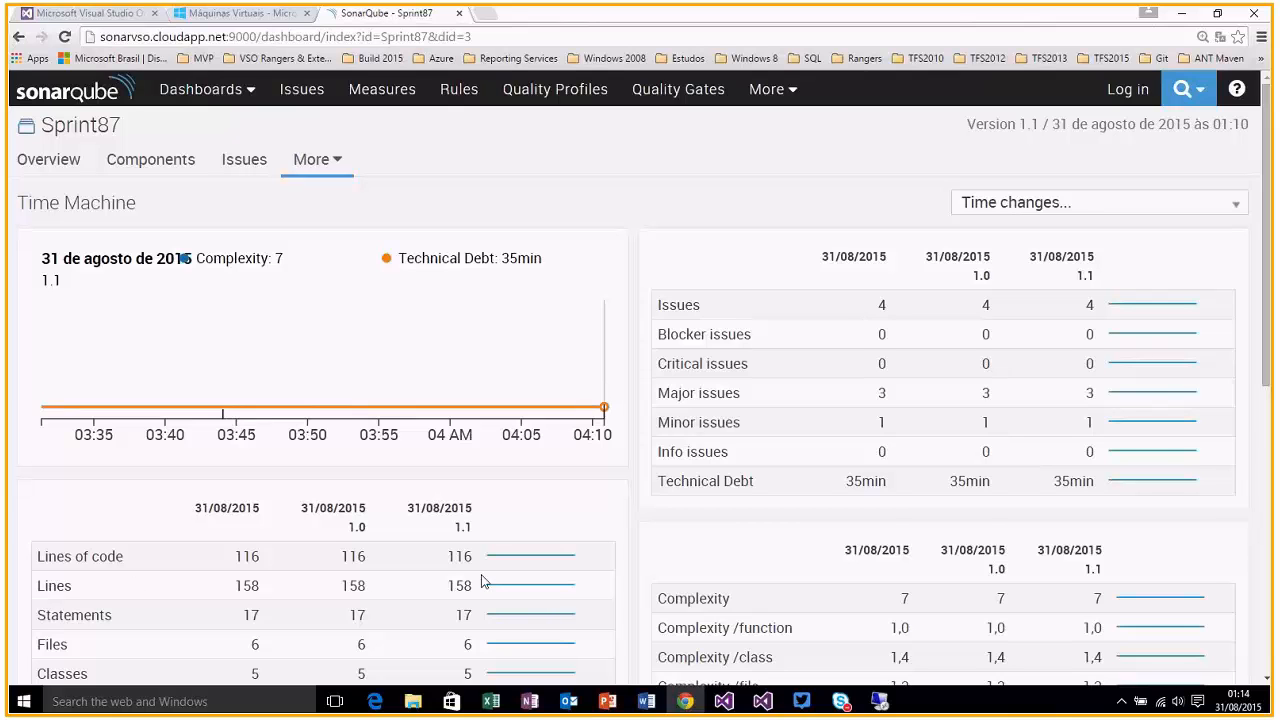
- Compare the size, complexity, issue and coverage metrics of versions 1.0 and 1.1 in the Time Machine tables
scroll(481, 581, "down", 1)
scroll(665, 558, "down", 2)
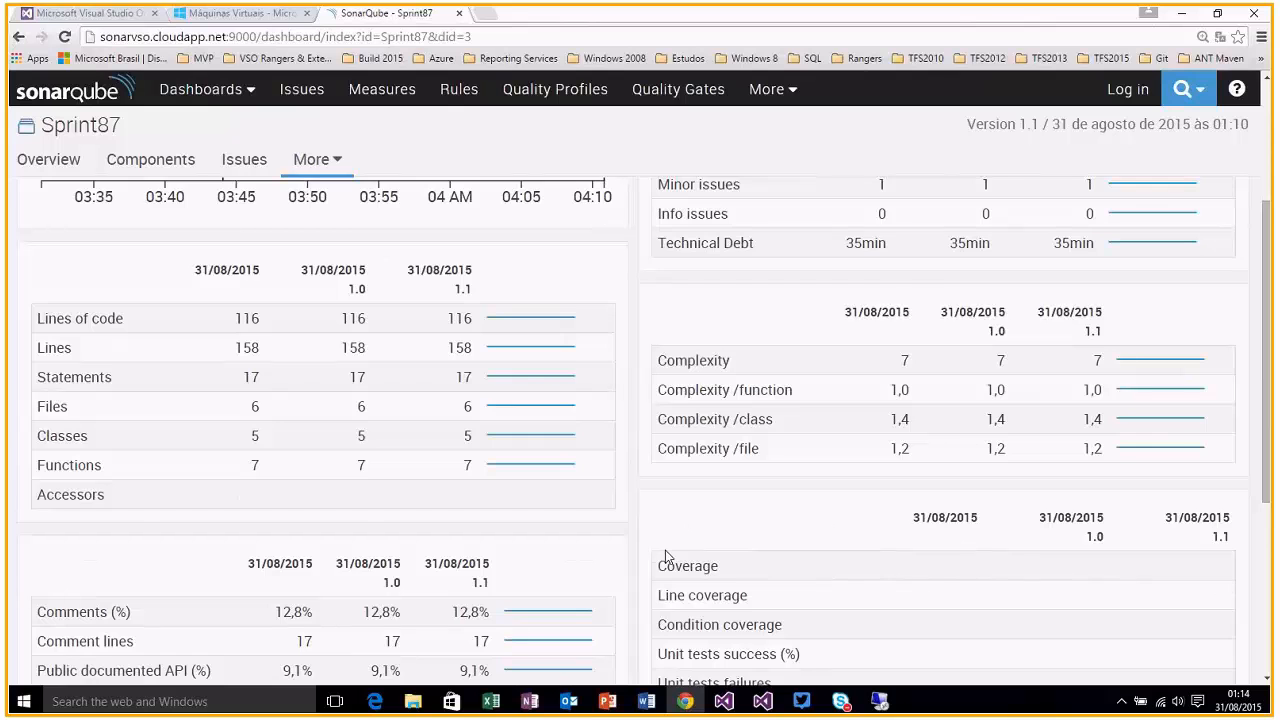
scroll(455, 560, "down", 1)
scroll(875, 552, "up", 1)
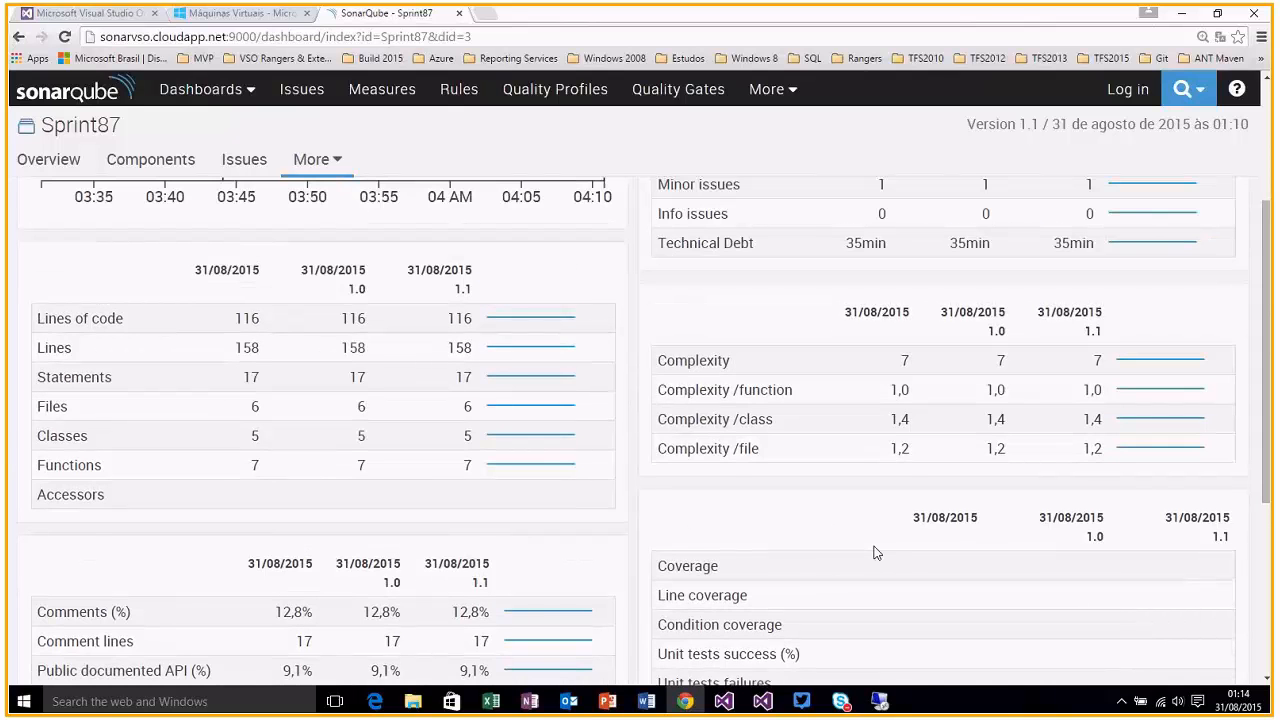
scroll(875, 552, "up", 1)
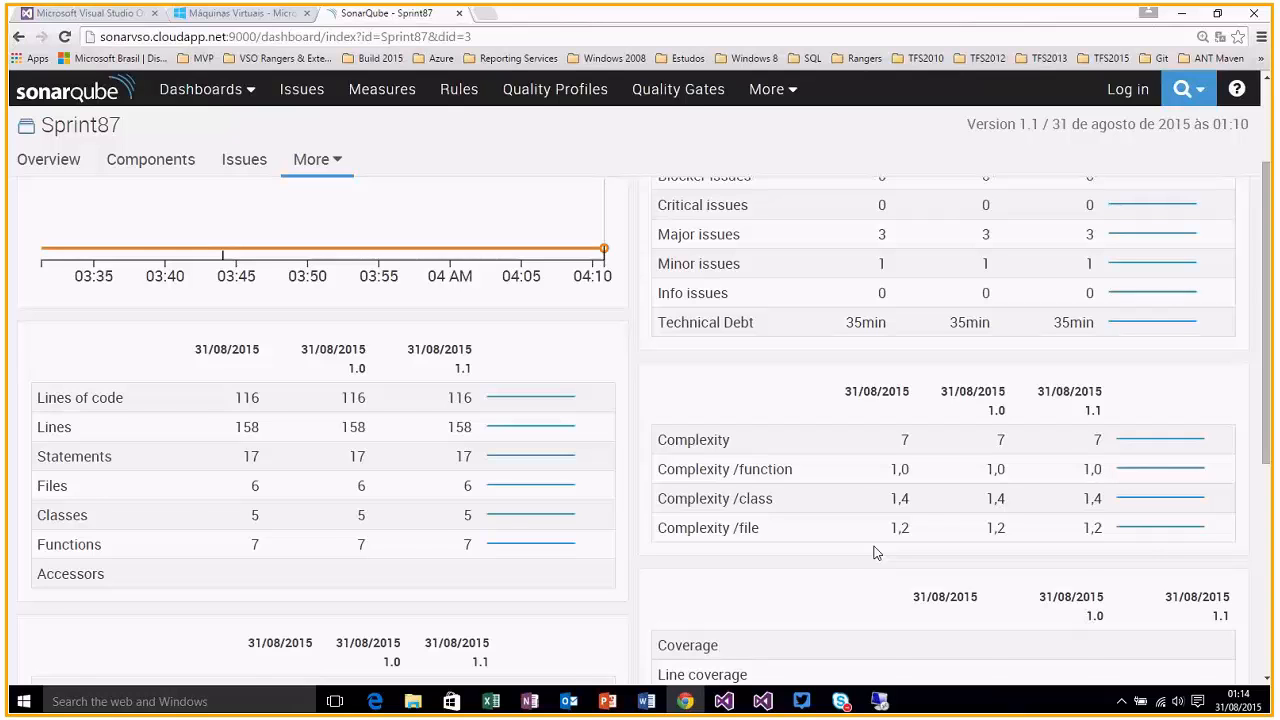
scroll(1212, 217, "up", 2)
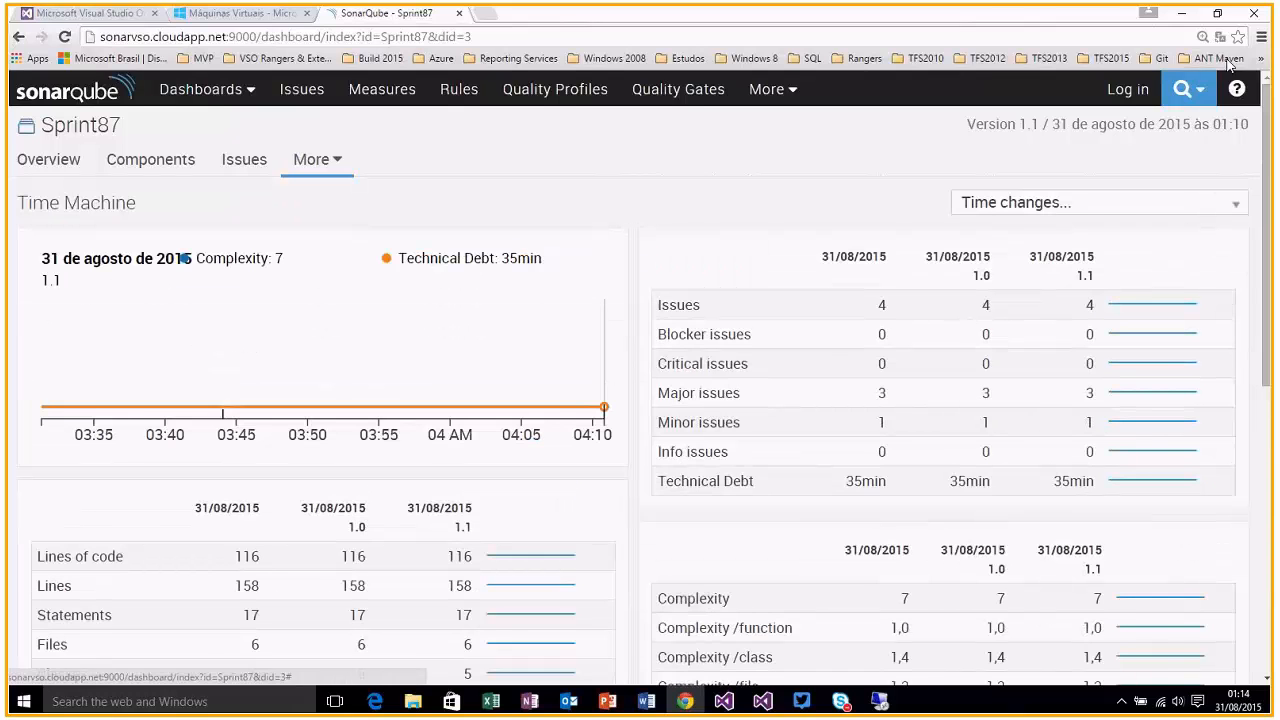
- Reset the page zoom of the Time Machine dashboard to 100%
left_click(1261, 36)
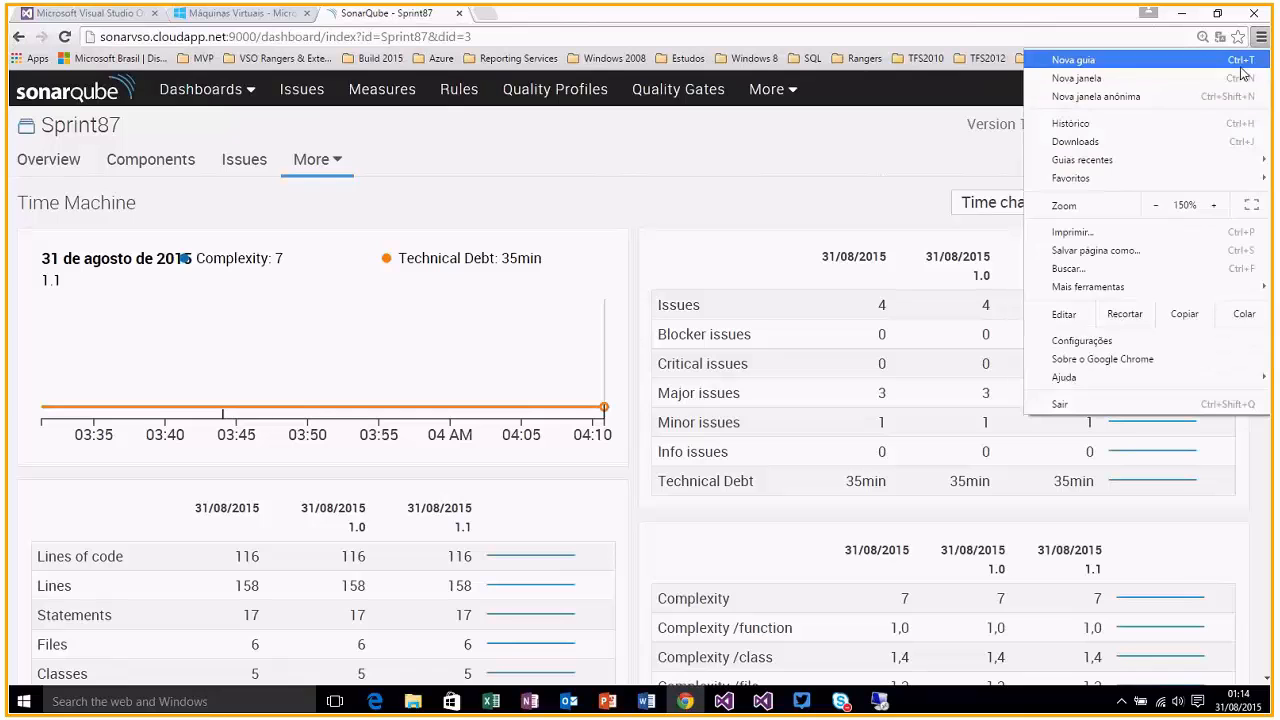
left_click(1157, 205)
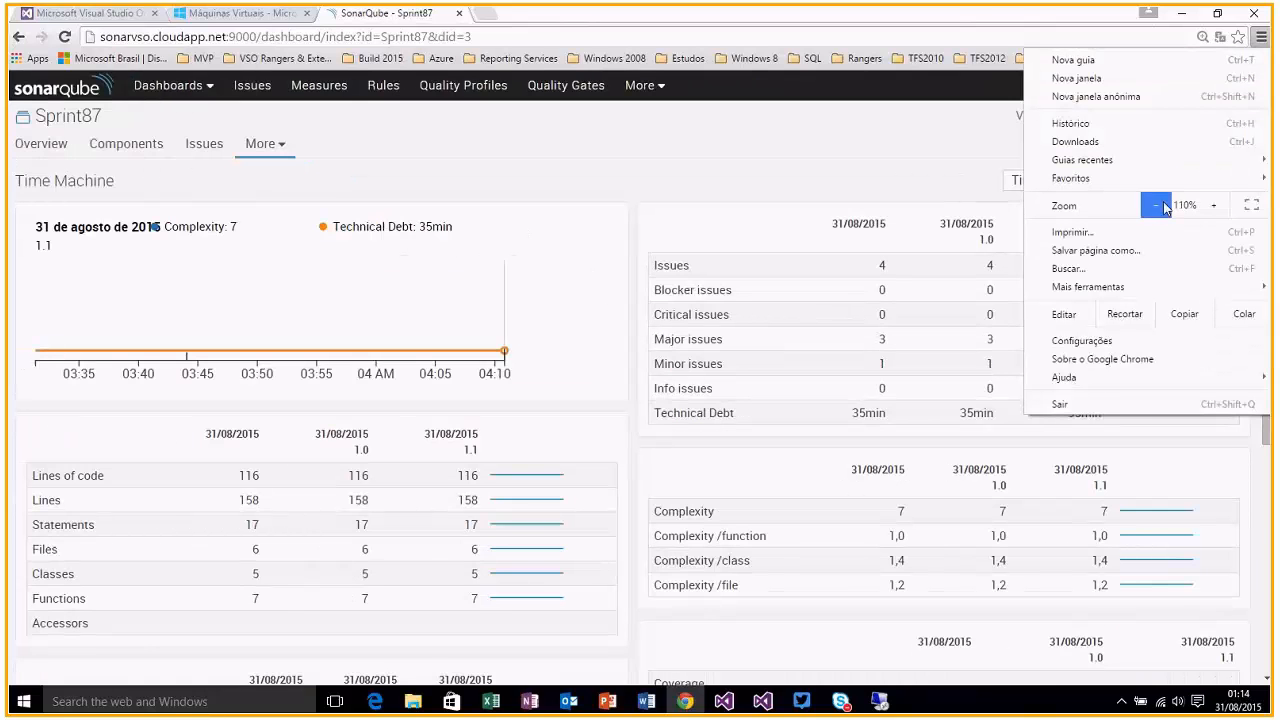
left_click(1157, 205)
left_click(1157, 205)
left_click(575, 169)
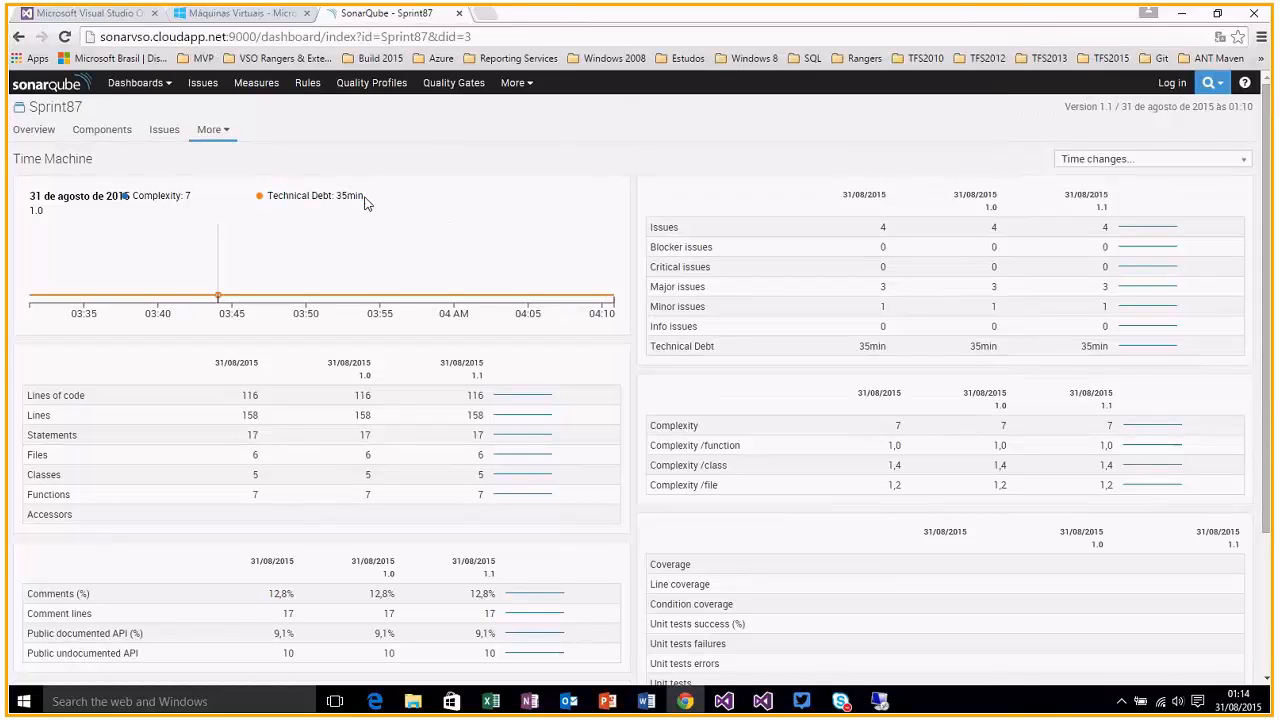
- Review the debt and issues on the Sprint87 overview, and briefly revisit the build result in Visual Studio Online
left_click(30, 131)
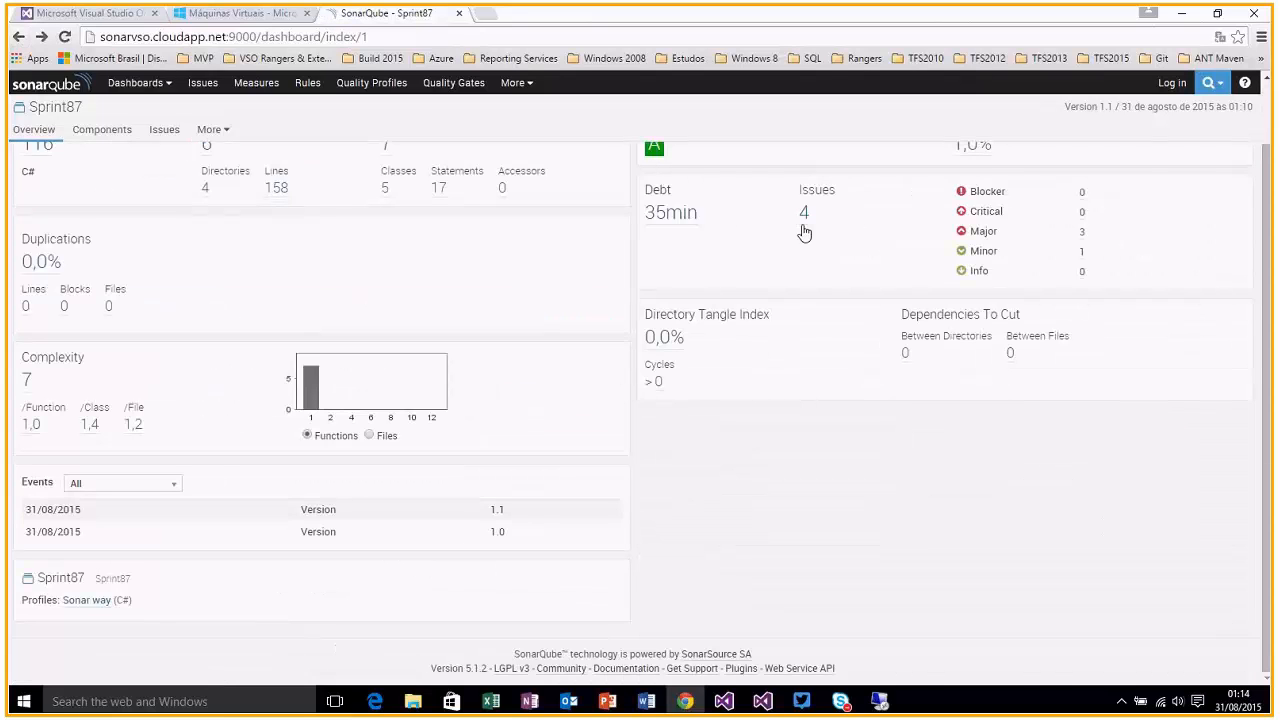
scroll(804, 232, "up", 1)
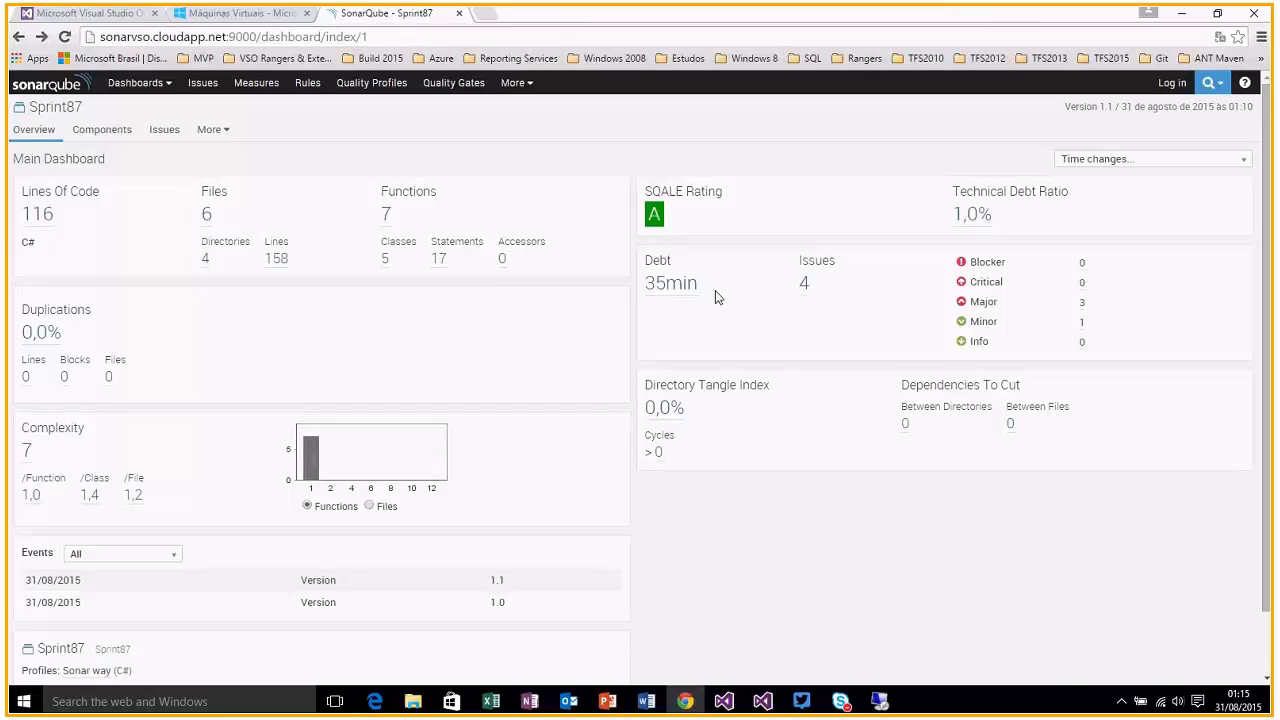
mouse_move(781, 280)
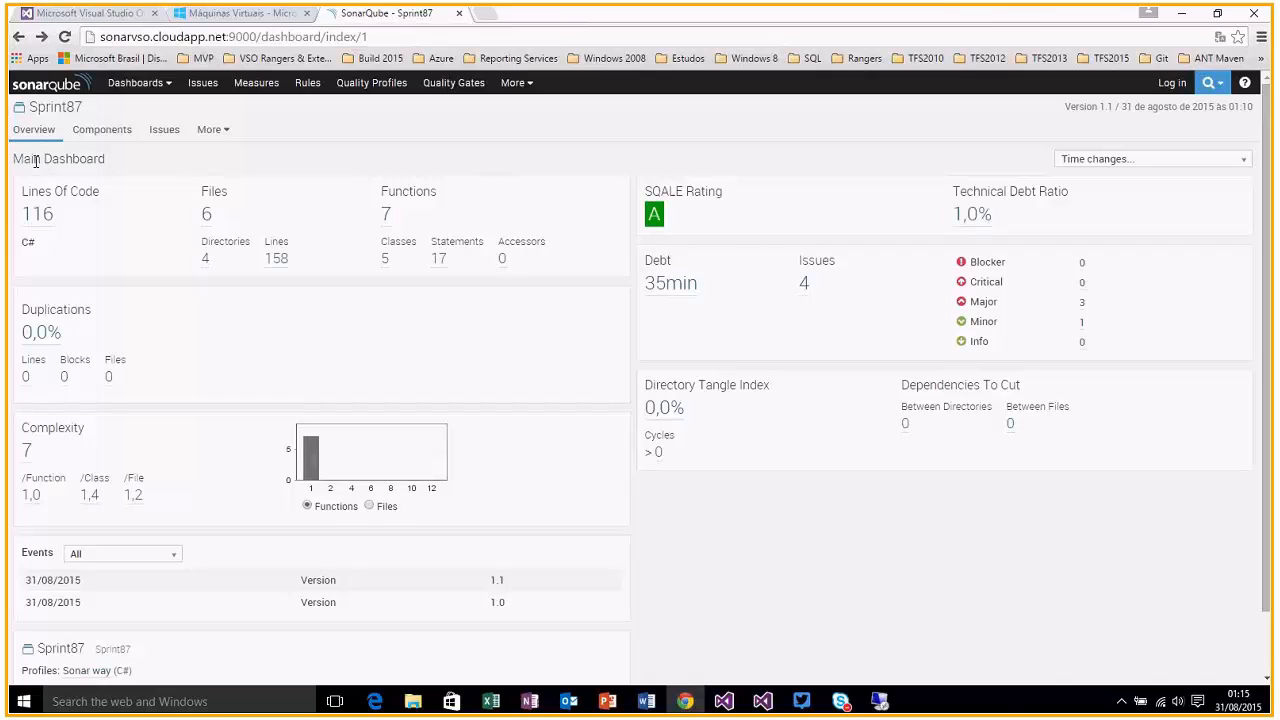
left_click(70, 14)
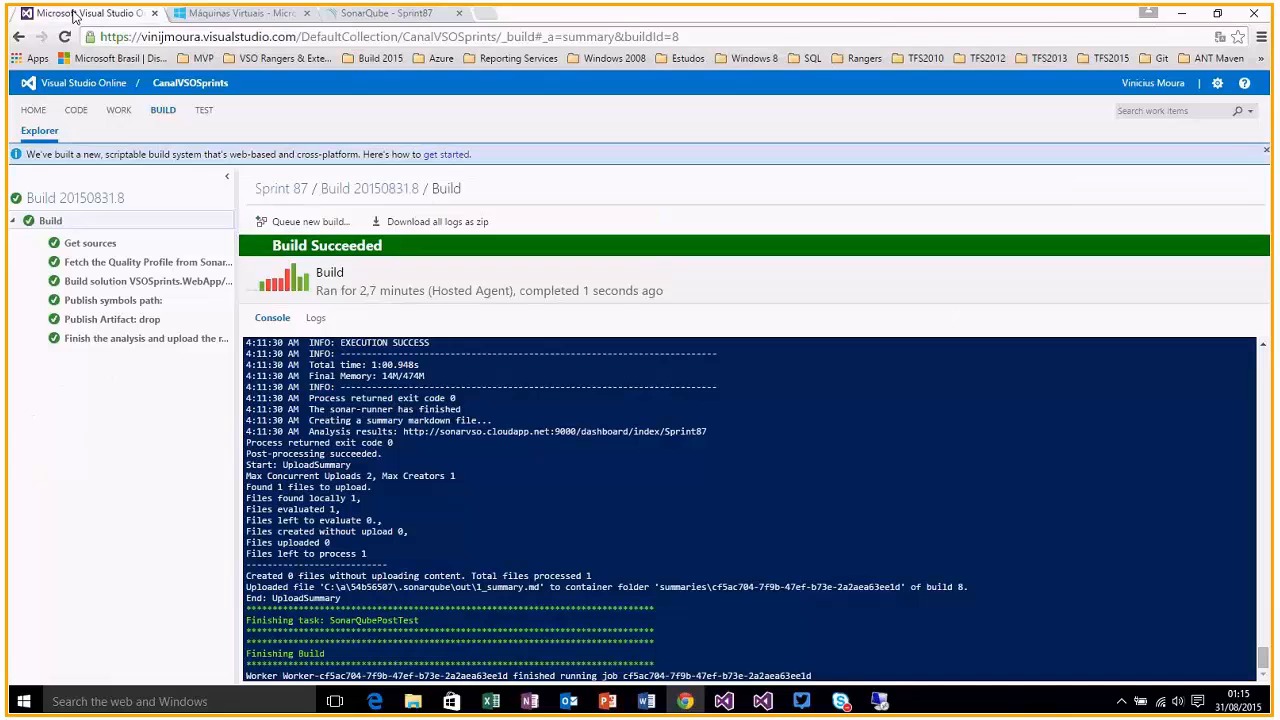
left_click(381, 14)
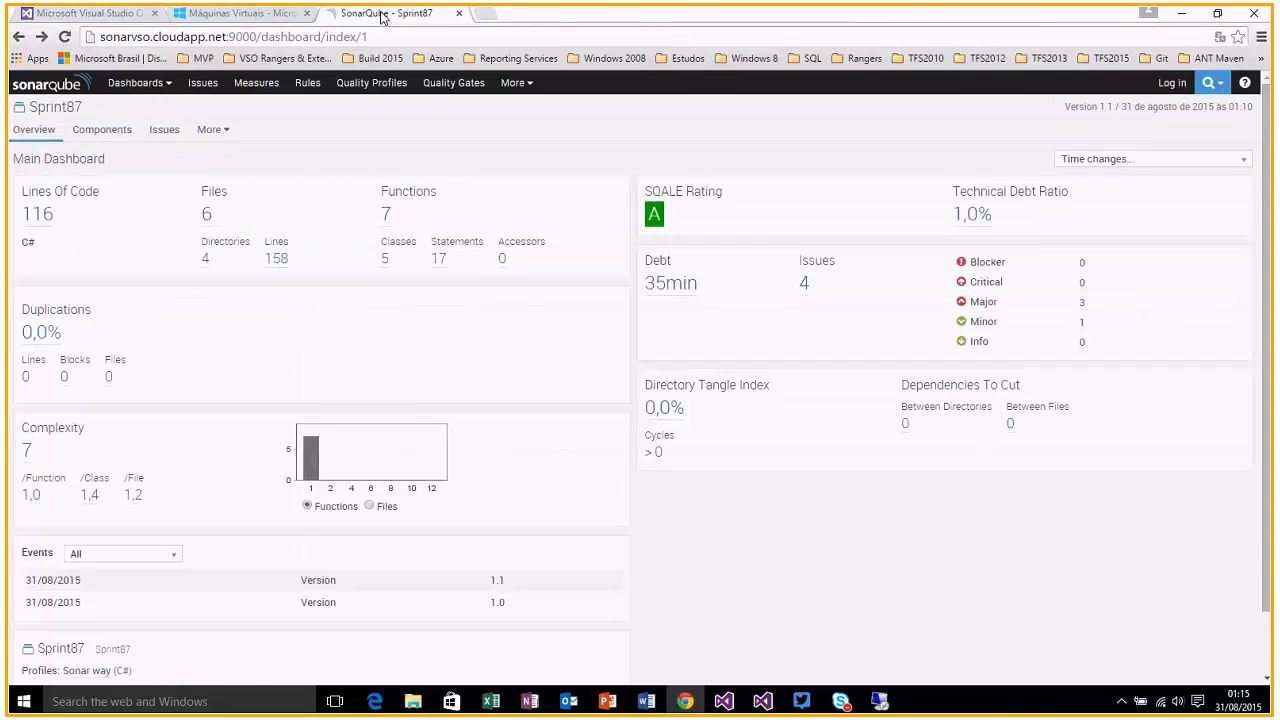